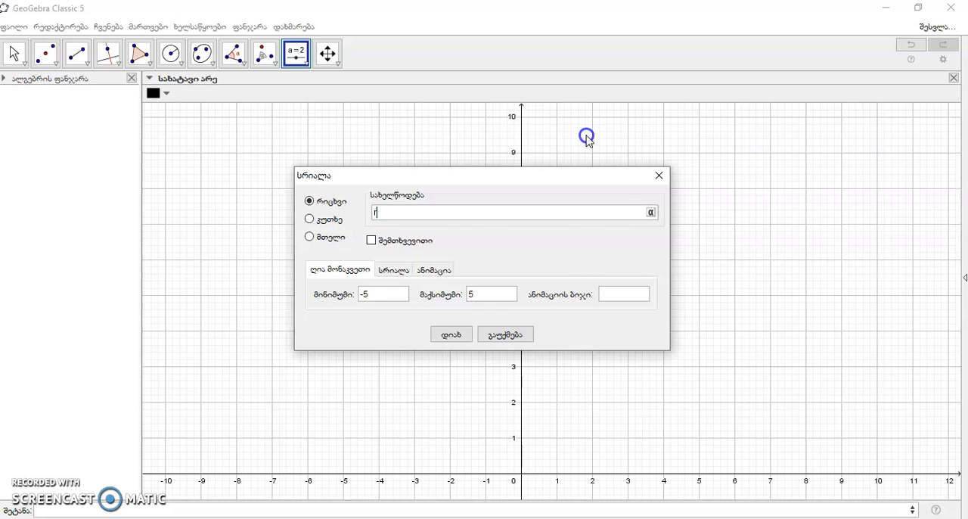
Set the minimum of number slider r to 1, keeping the maximum at 5, and create the slider.
click(374, 295)
text(1)
click(451, 333)
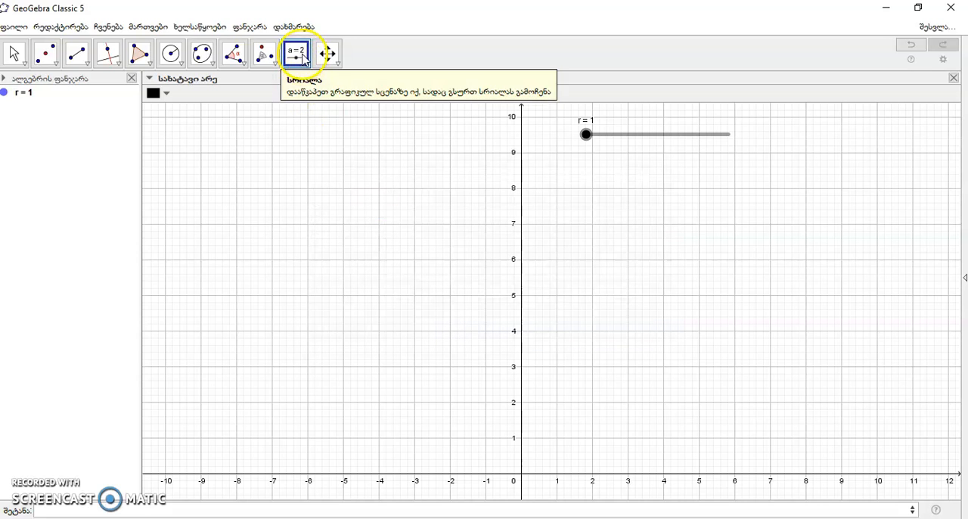
Create an integer slider n below slider r with minimum 4 and maximum 100.
click(595, 183)
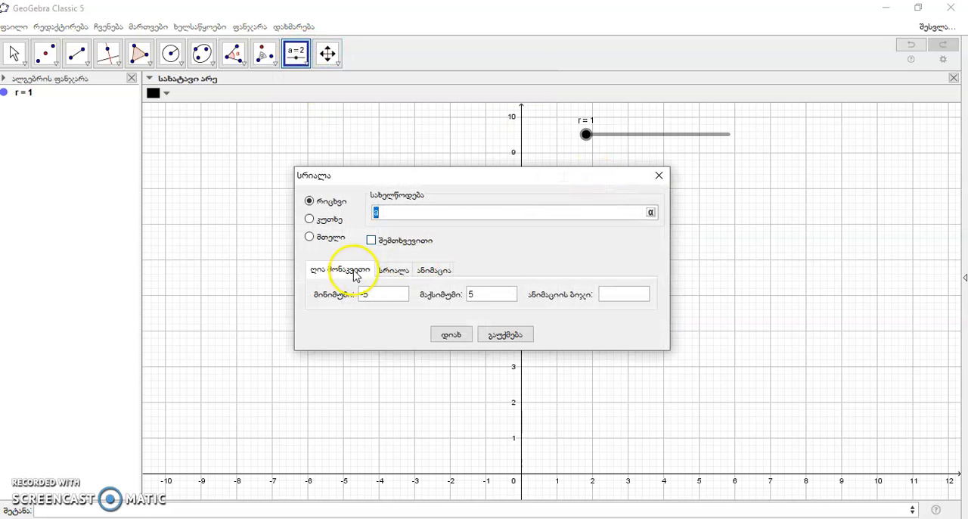
click(310, 237)
click(378, 294)
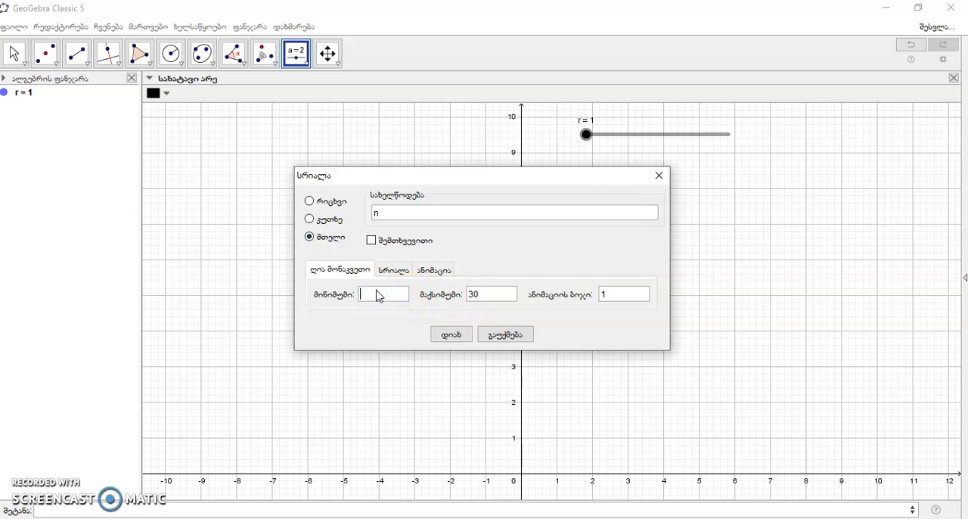
click(488, 296)
key(BackSpace)
key(BackSpace)
text(100)
click(452, 334)
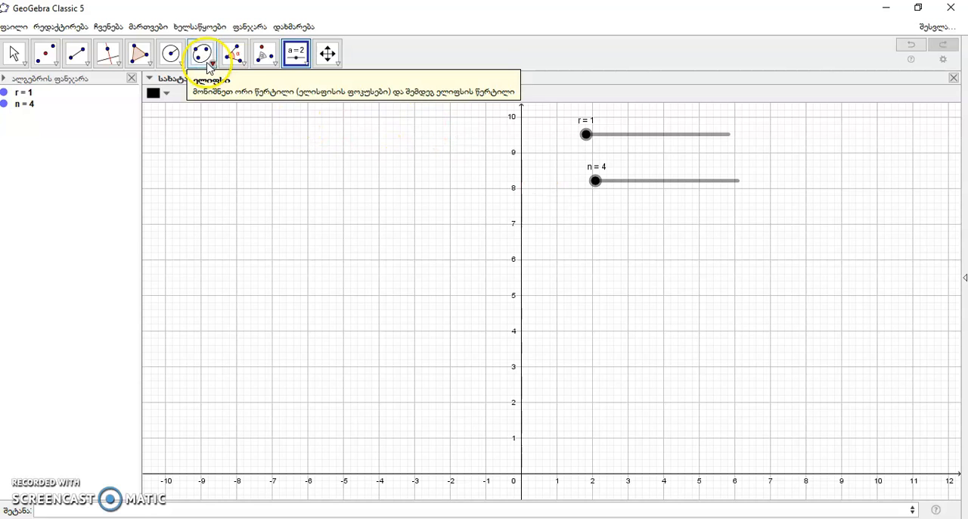
Draw a circle of radius r centred at (-5, 5), and set slider r to 2.8.
click(171, 53)
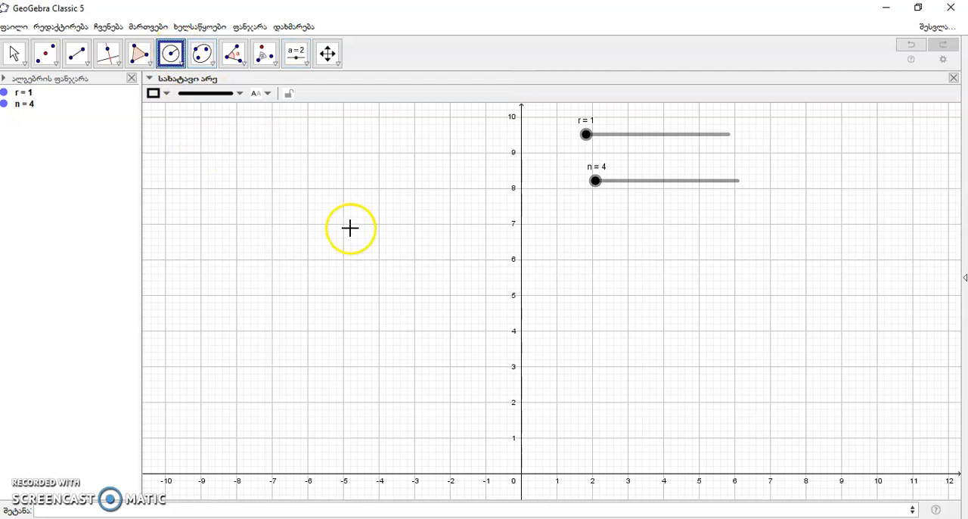
click(344, 295)
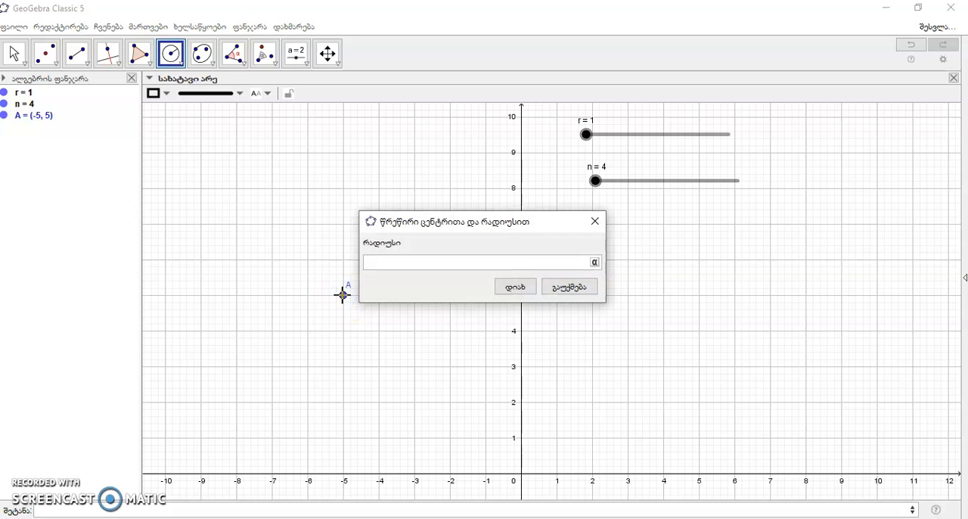
click(515, 286)
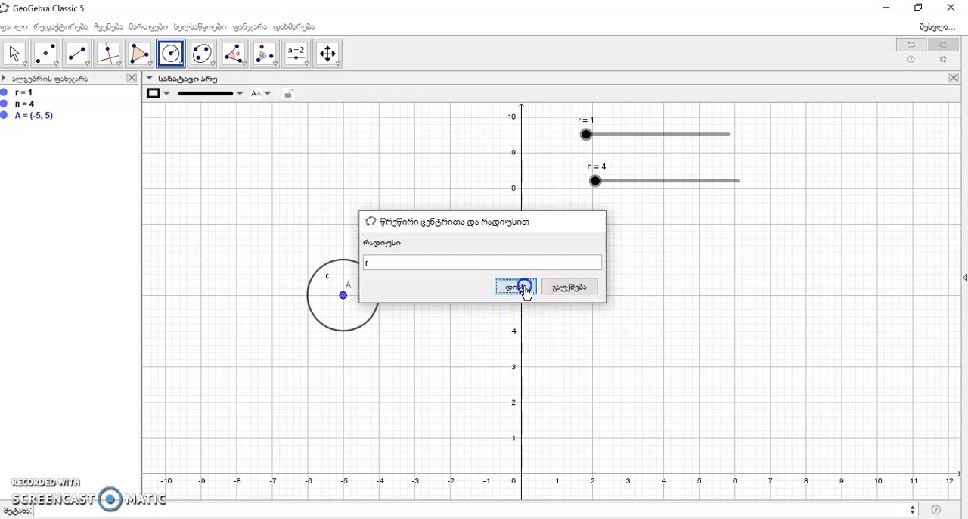
drag(590, 136, 653, 148)
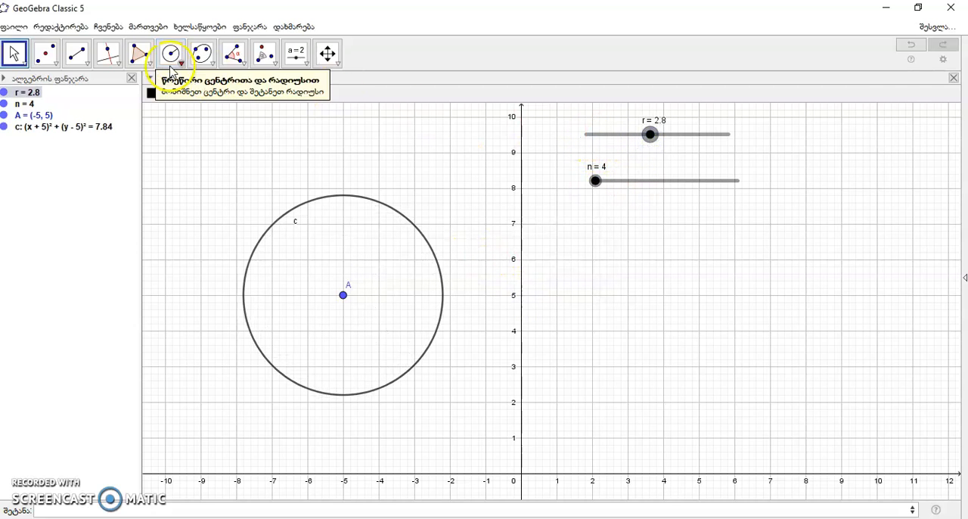
Place a point on the circle level with its centre, at about (-2.2, 5.02).
click(56, 66)
click(60, 86)
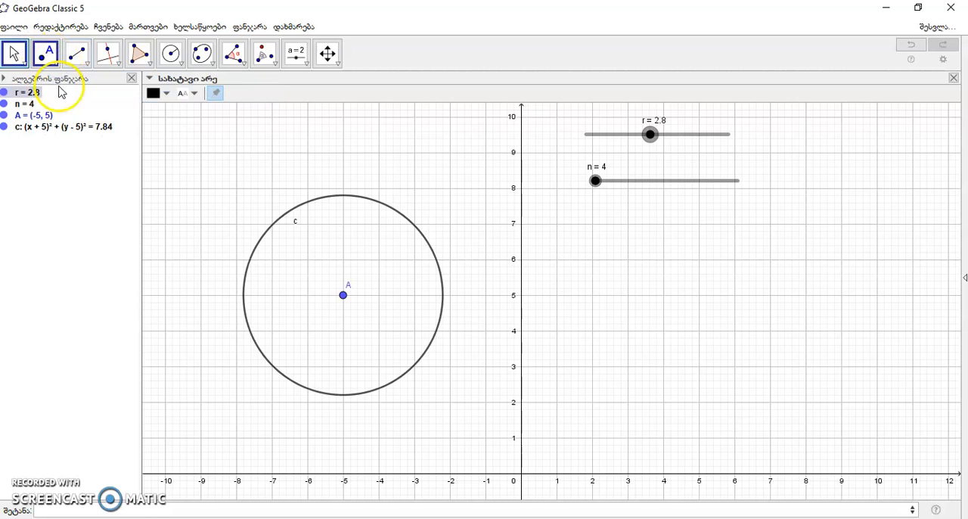
click(443, 295)
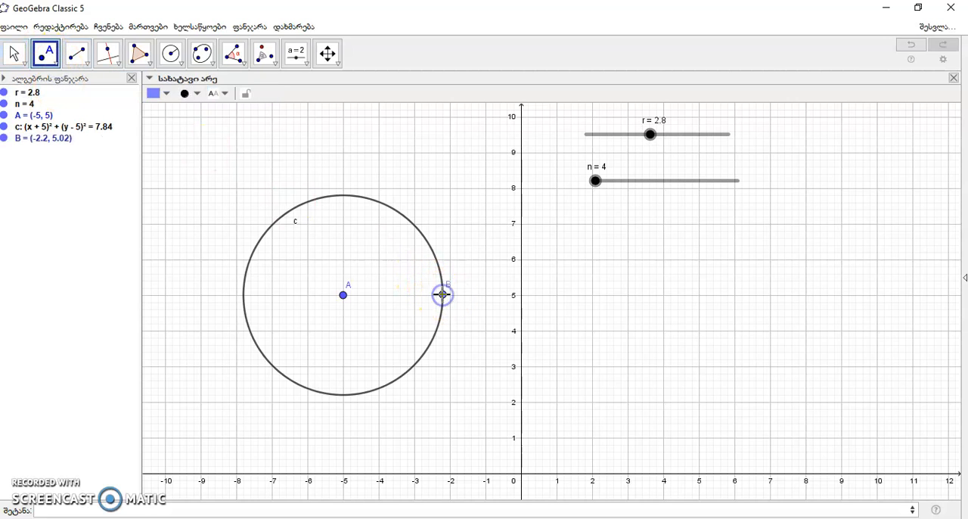
Rotate point B counterclockwise about centre A by the angle 2pi/n.
click(264, 53)
click(443, 295)
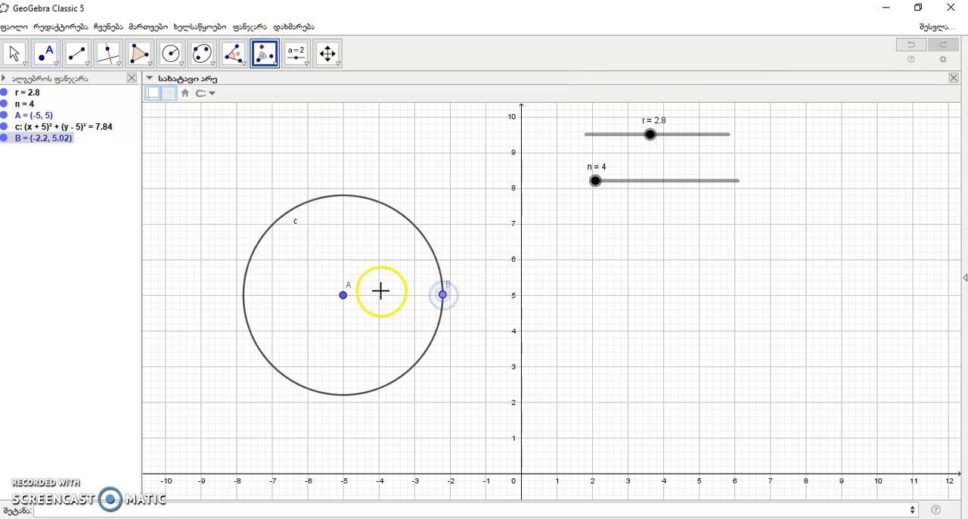
click(344, 295)
key(BackSpace)
key(BackSpace)
key(BackSpace)
text(2pi)
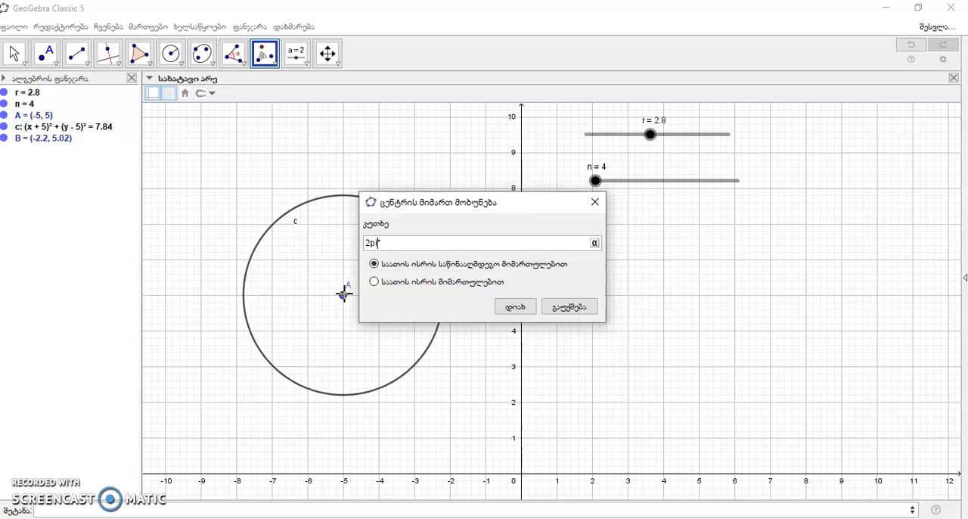
text(/n)
click(514, 306)
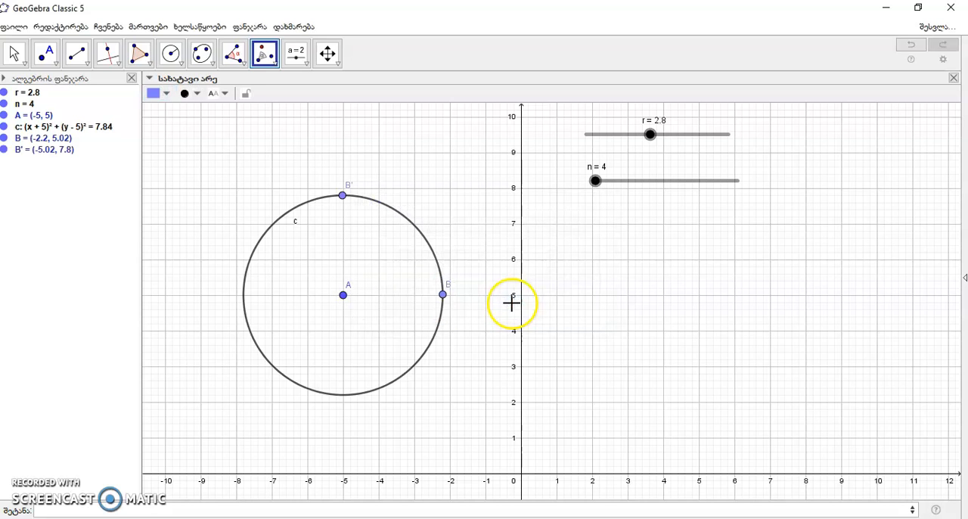
Draw a segment from the rotated point B' to point B.
click(78, 53)
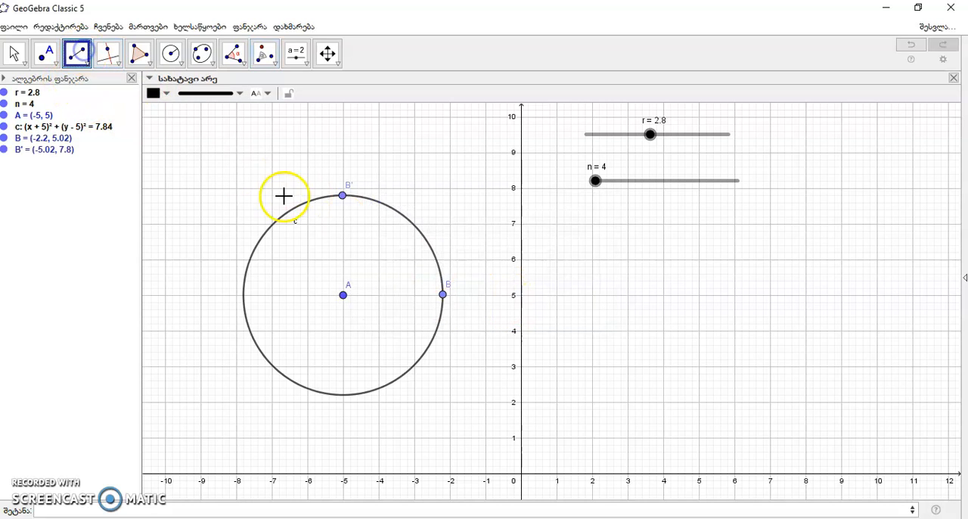
click(342, 196)
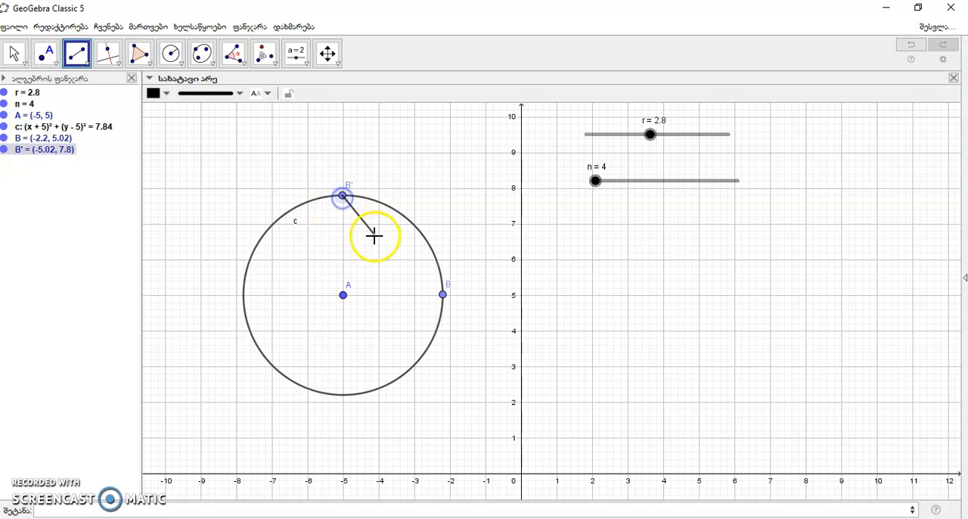
click(444, 295)
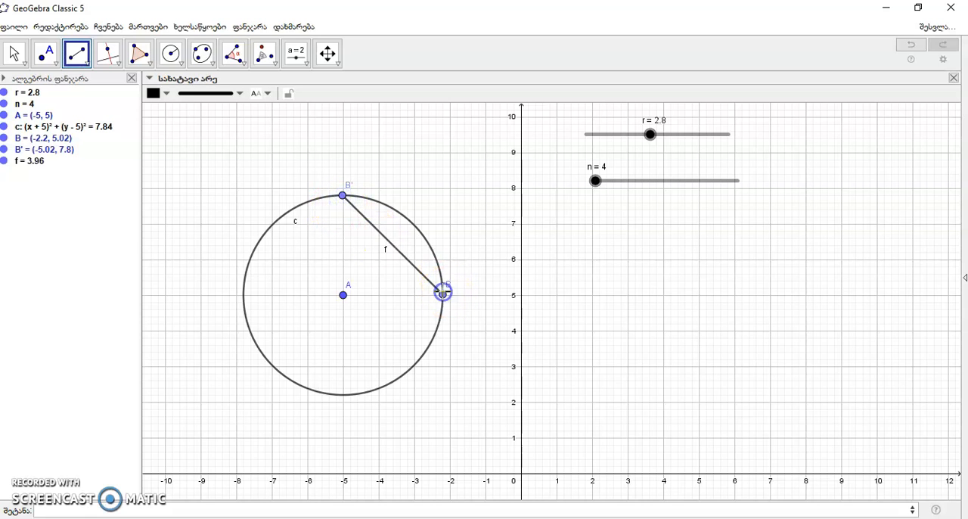
Construct the midpoint of segment BB' and connect it to the circle's centre A with a segment.
click(55, 67)
click(48, 199)
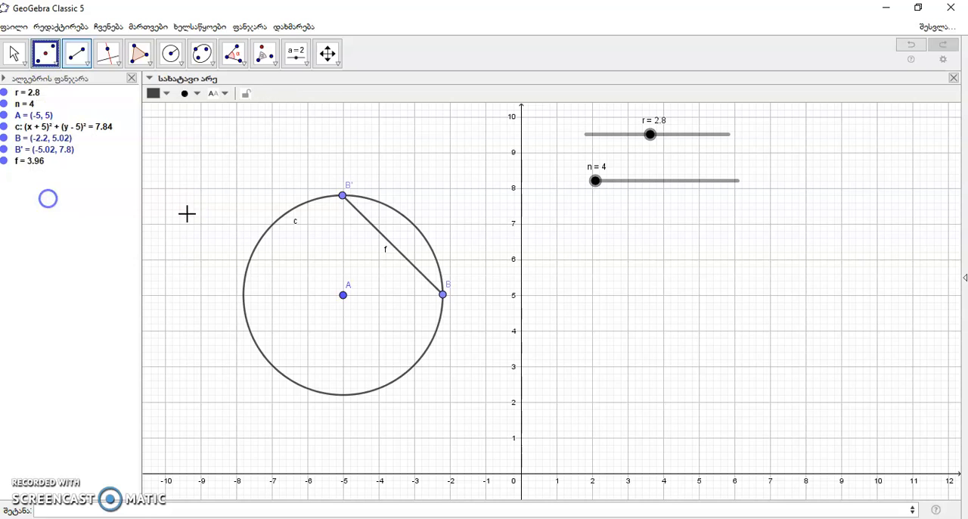
click(364, 218)
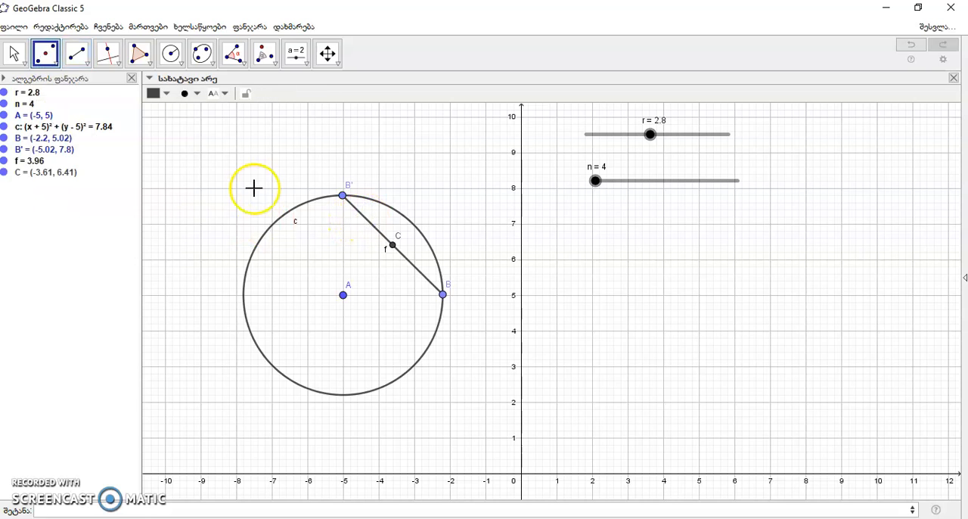
click(85, 53)
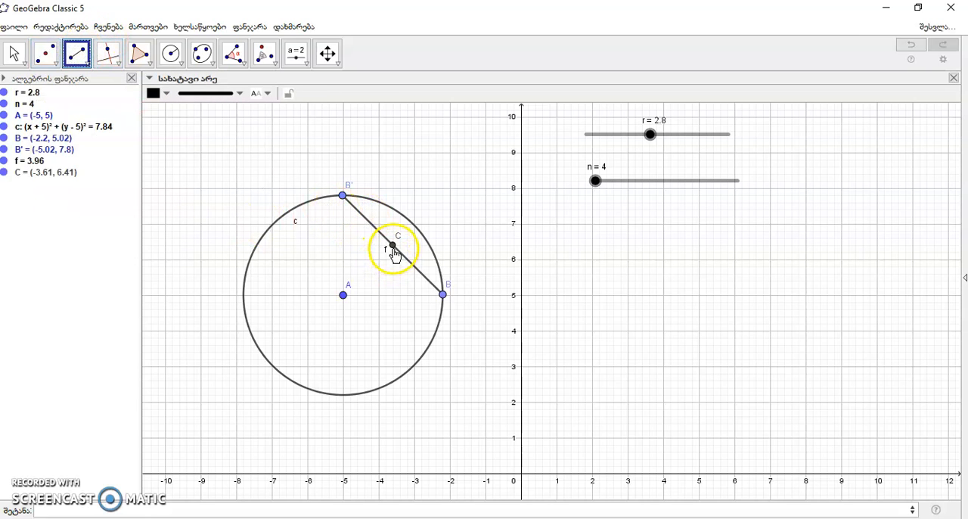
click(393, 246)
click(345, 296)
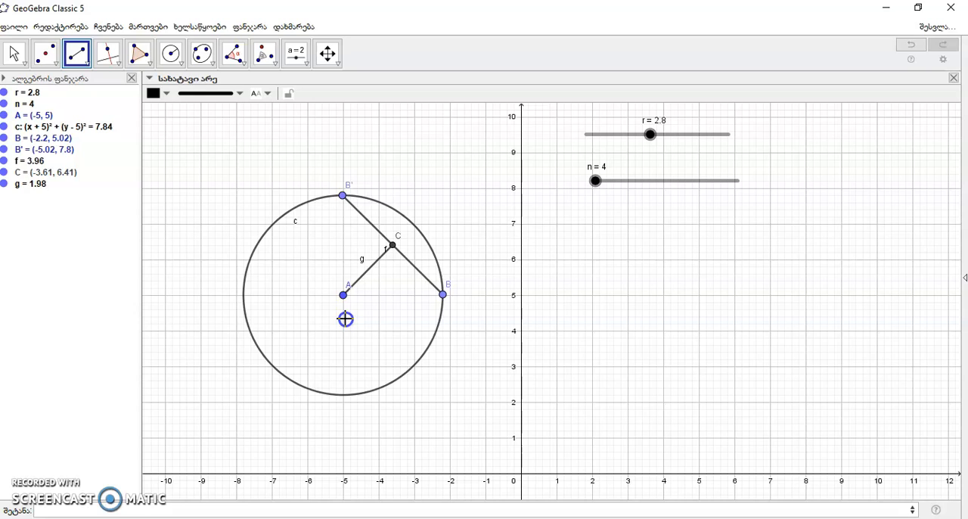
Create a sequence of points by rotating B about A by 2pi/n*i, and check it with slider n, leaving n at 4.
click(56, 508)
text(მიმდევრობა)
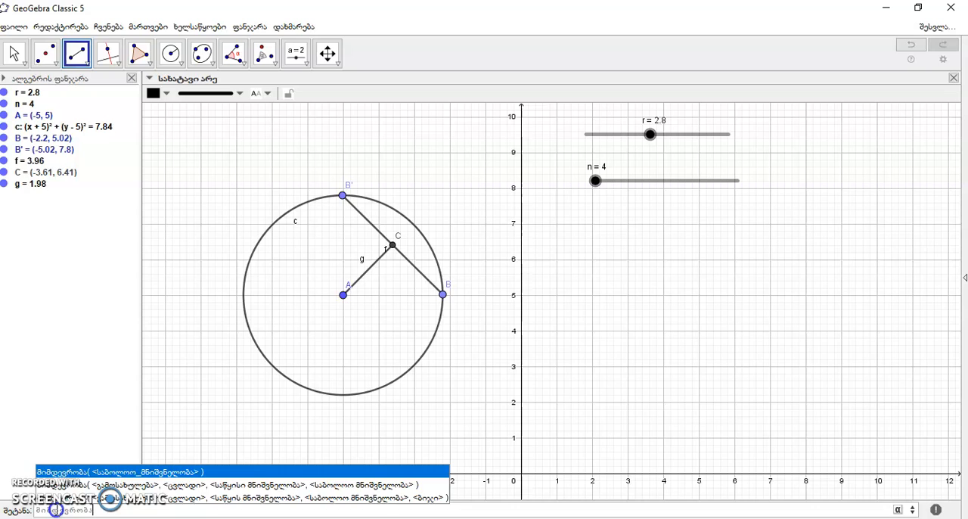
key(Escape)
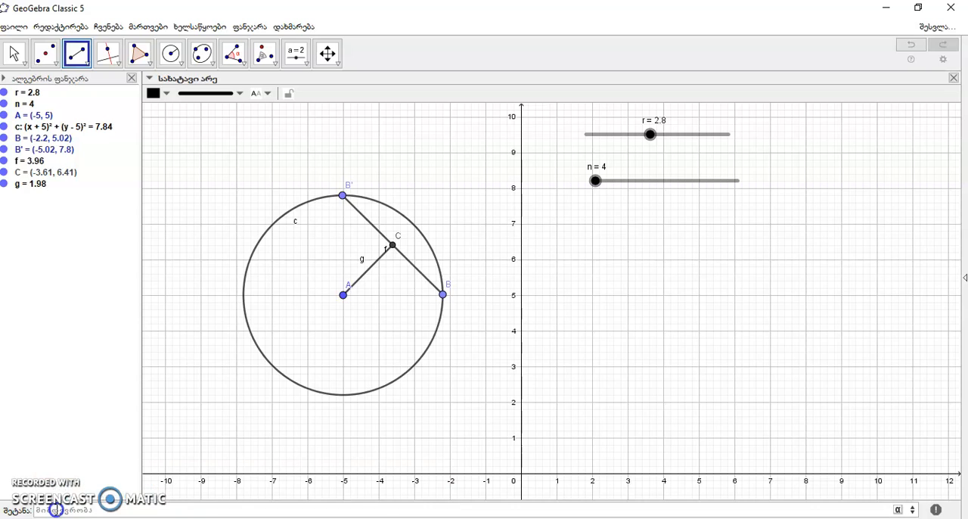
text((მოაბრუნე()
text(B,2pi/n*,)
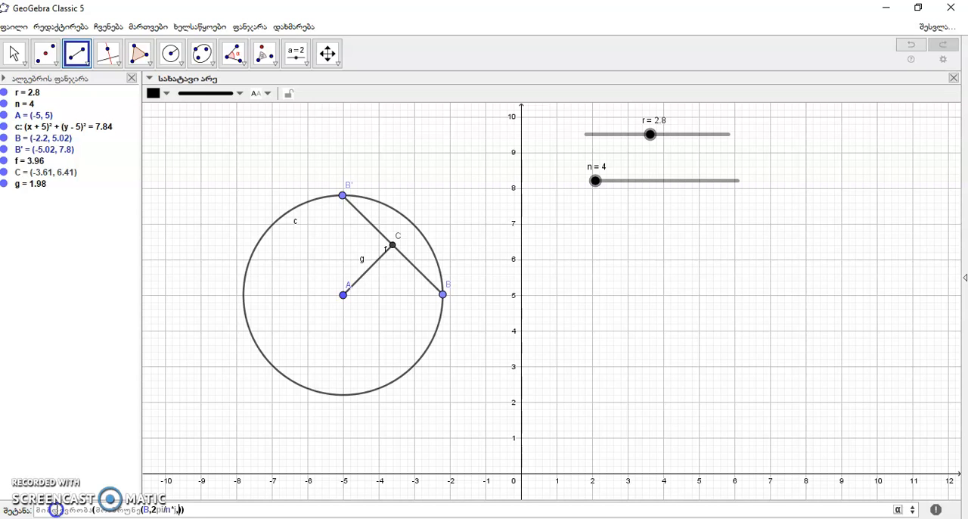
text(A)
key(Delete)
text())
key(Return)
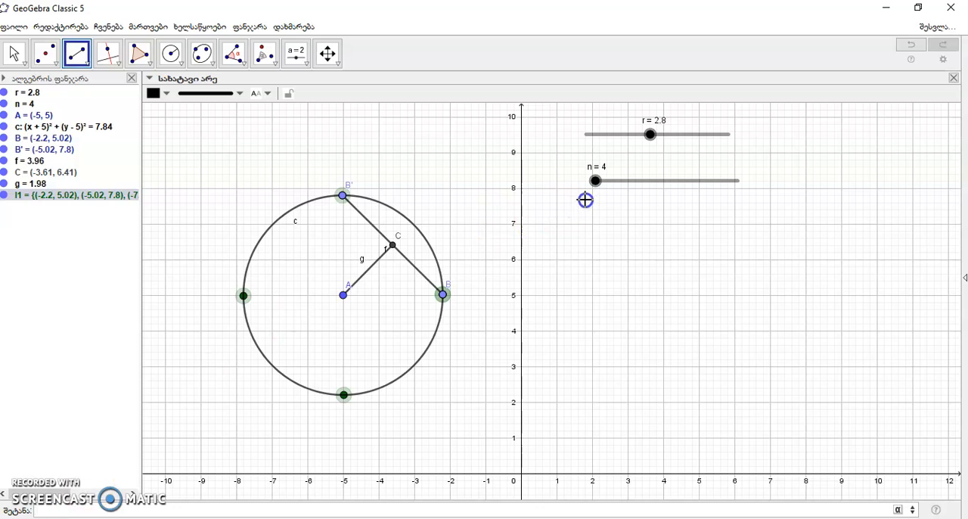
key(Escape)
mouse_move(597, 181)
mouse_down()
mouse_move(729, 182)
mouse_move(595, 180)
mouse_up()
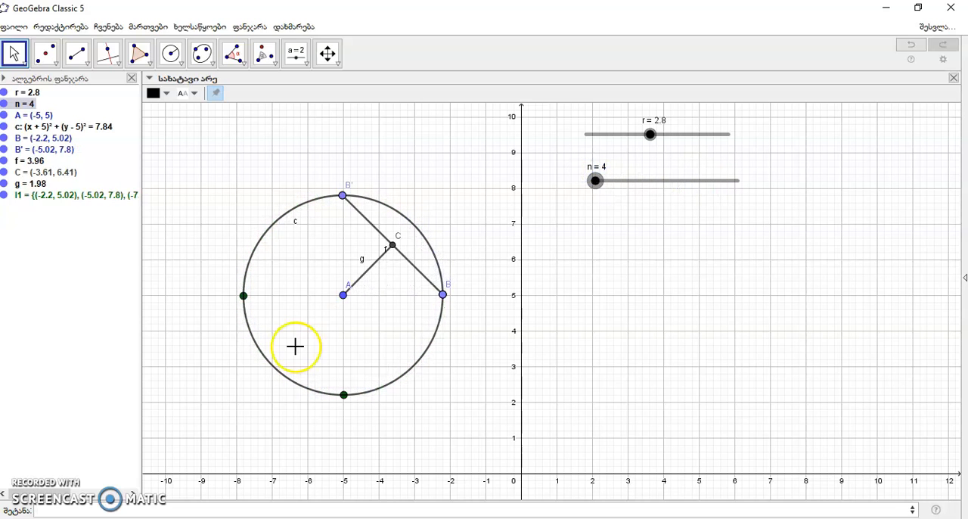
click(61, 510)
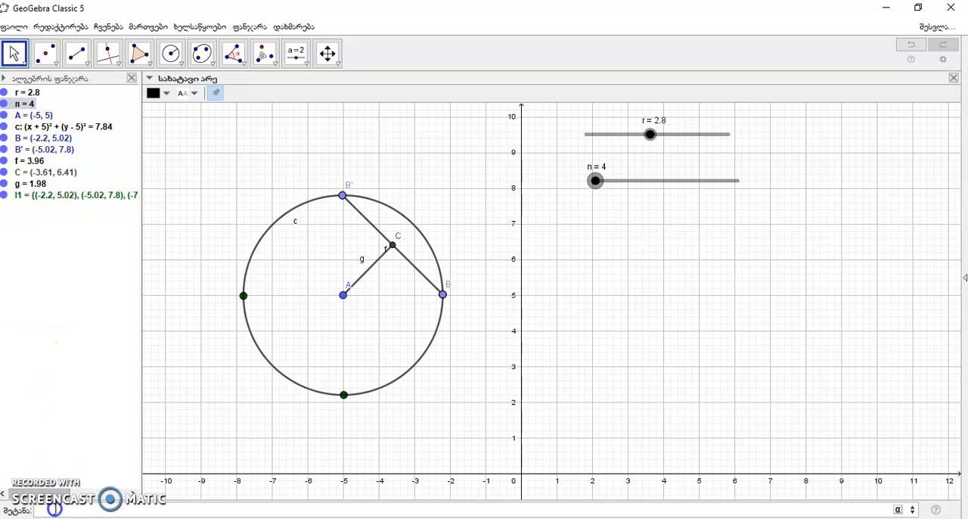
text(mirrorvro)
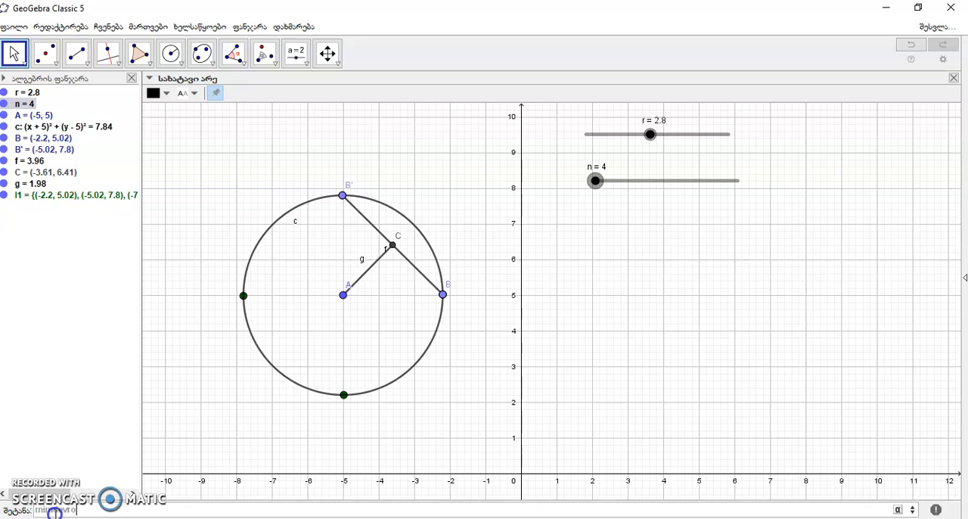
text(imdevroba()
key(BackSpace)
key(BackSpace)
key(BackSpace)
key(BackSpace)
key(BackSpace)
key(BackSpace)
key(BackSpace)
key(BackSpace)
key(BackSpace)
key(BackSpace)
key(BackSpace)
Create a sequence of circular sectors centred at A between elements i and i+1 of list l1, for i from 1 to n.
text(მიმ)
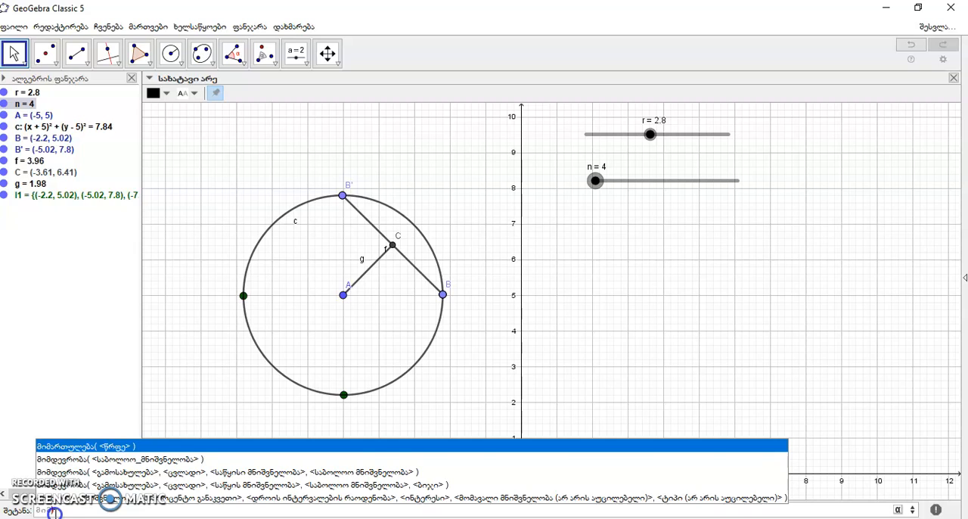
text(დევრობა)
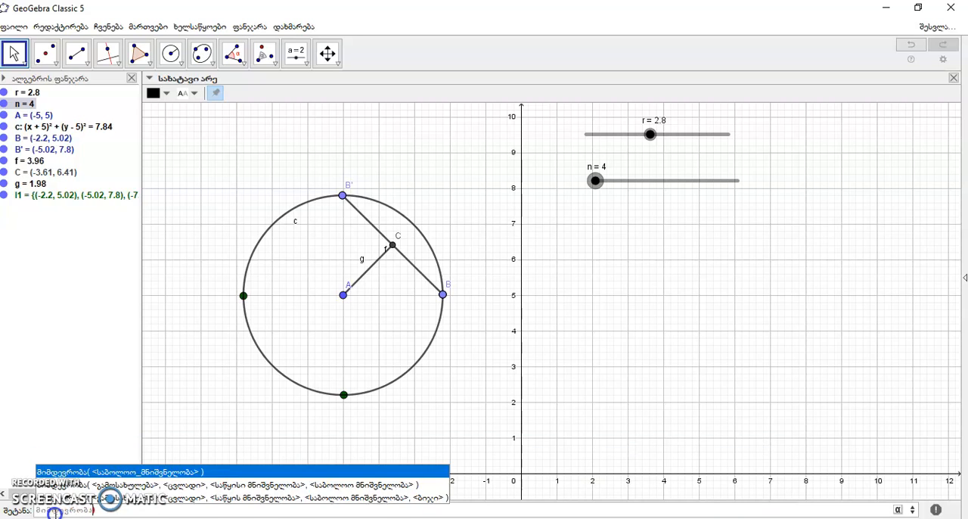
text((წრისსექტორი()
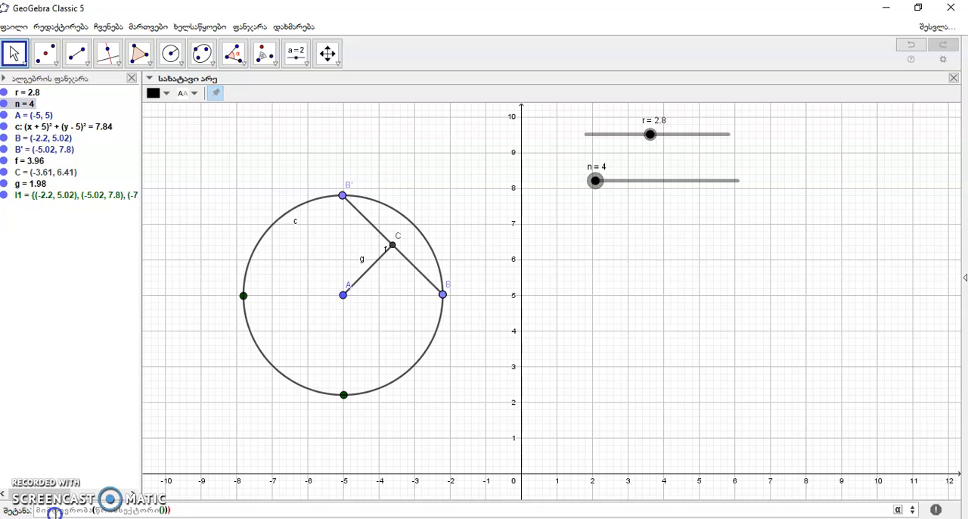
text(A)
text(,)
text(ელემენტ)
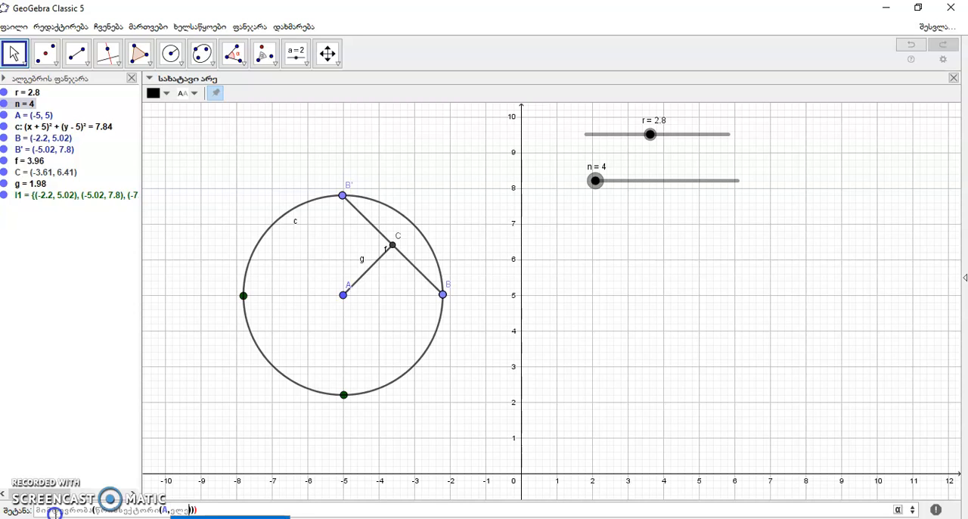
text(ი()
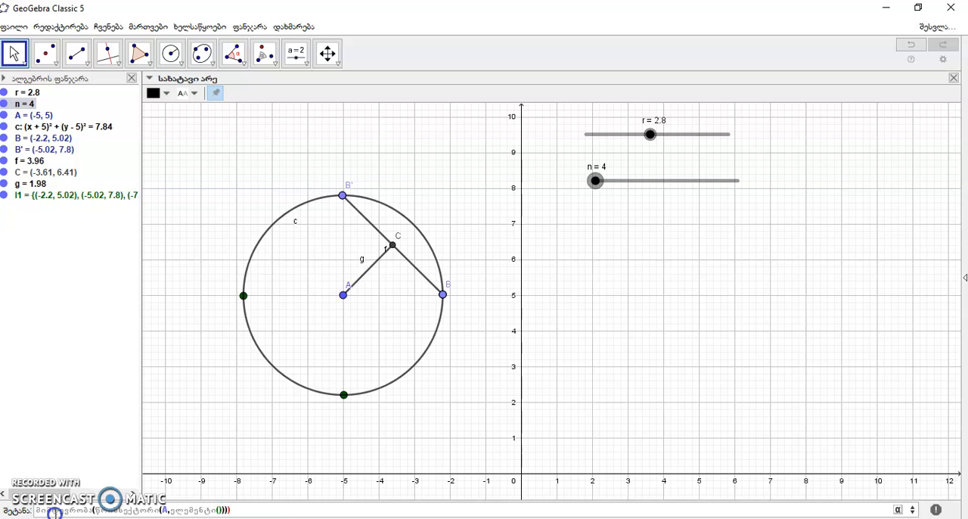
text(l1)
text(,)
text(n)
text(),ელემენტი)
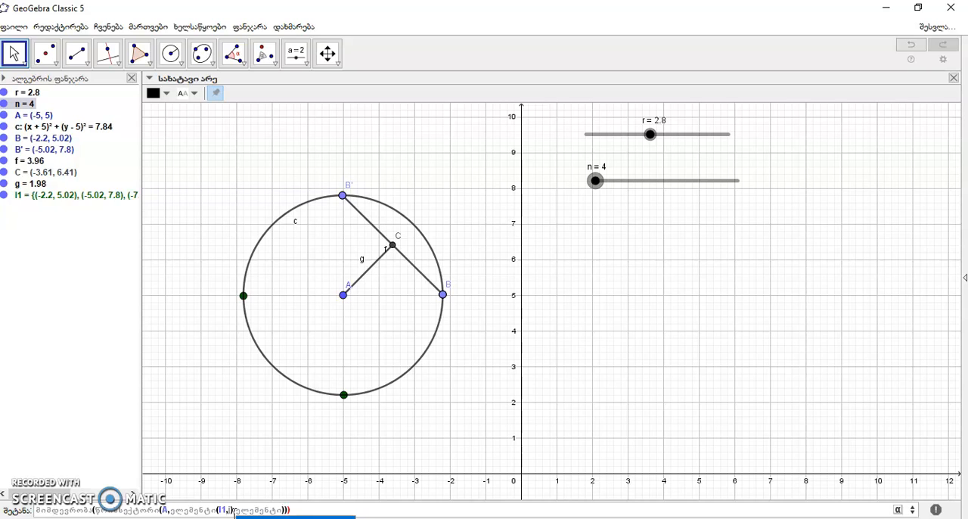
text(()
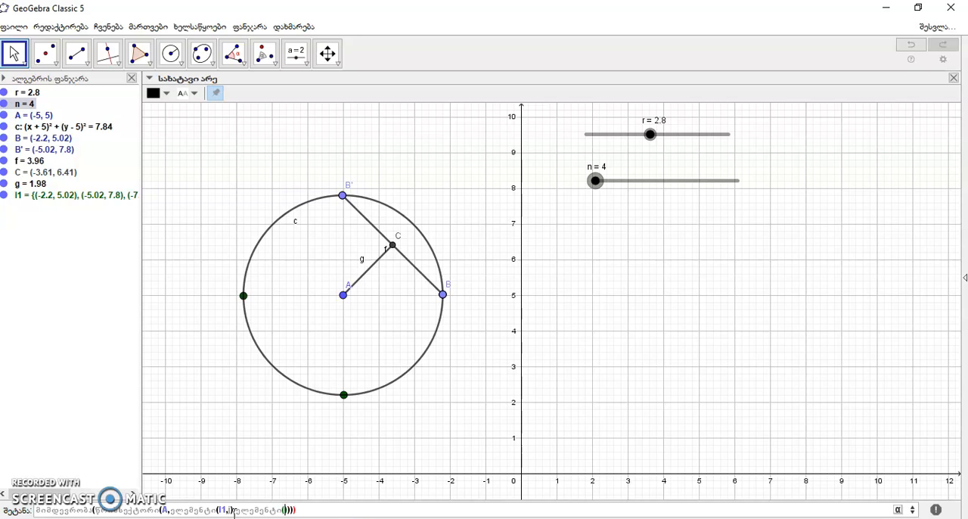
text(l1)
text(,i+)
text(1)
text(,i+1)
text()),)
text(i,)
text(1,)
text(n)
key(Return)
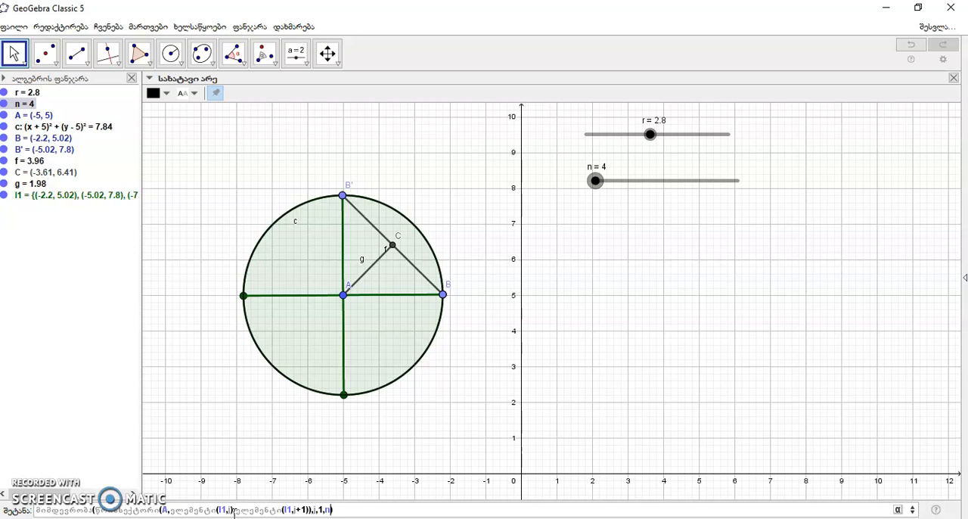
Add an increment of 2 to the sector sequence running from 1 to n and create it.
text(,2)
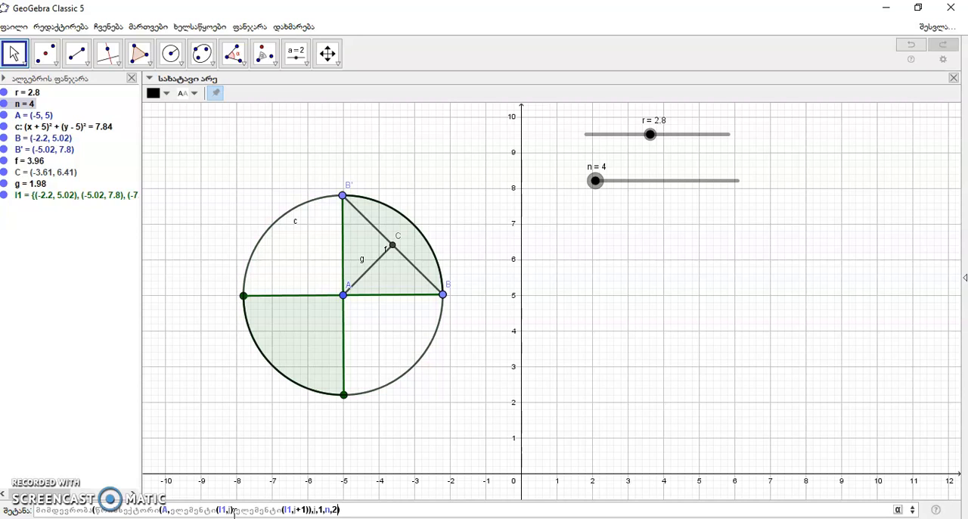
key(Return)
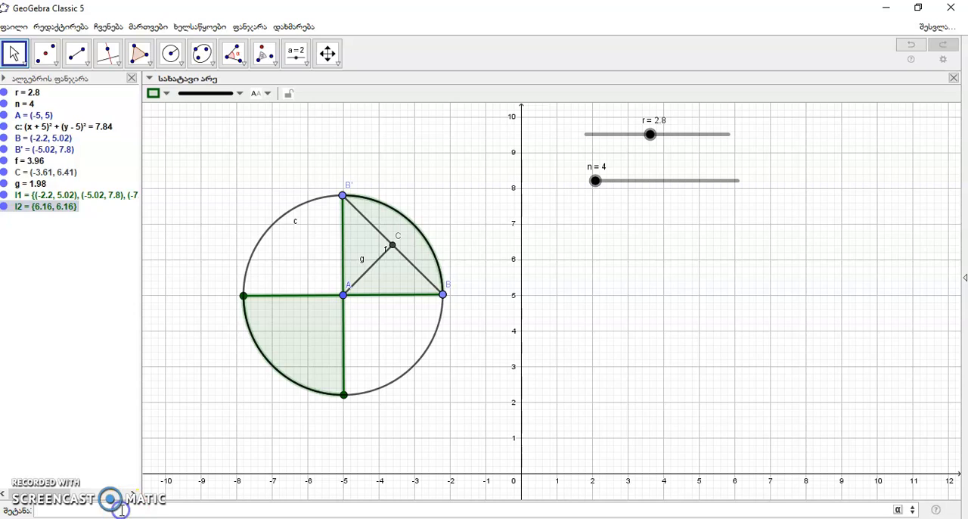
Begin another sequence of circular sectors centred at A, with element i of list l1 as the first arc point.
text(მიმდევრობა(წრისსე)
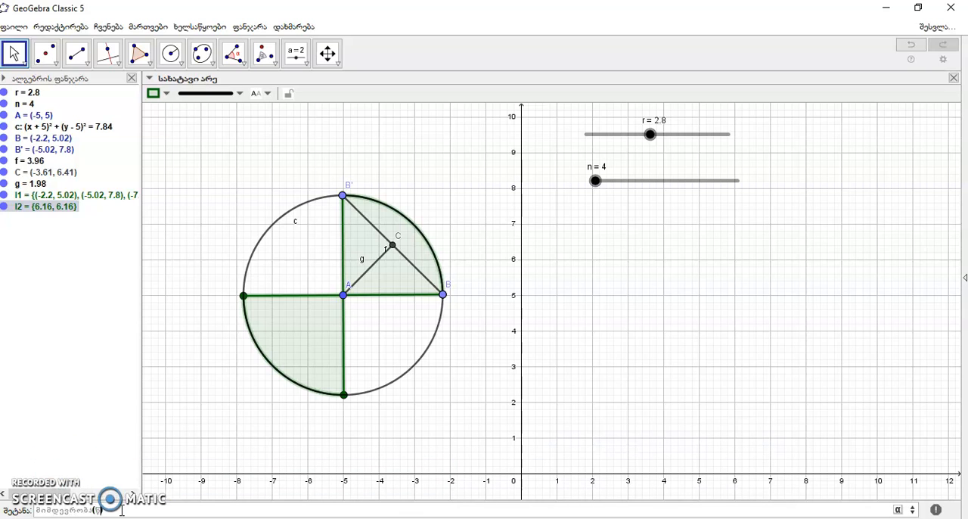
text(ქტორი(A,ელემენტი(l)
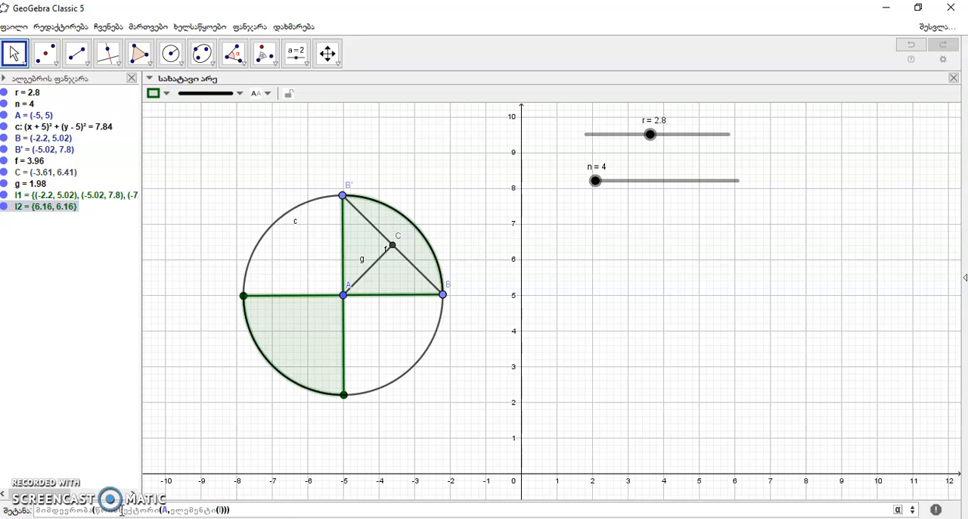
text(1,)
text(i)
Add element i+1 of list l1 as the end point of the sectors' arc.
click(233, 511)
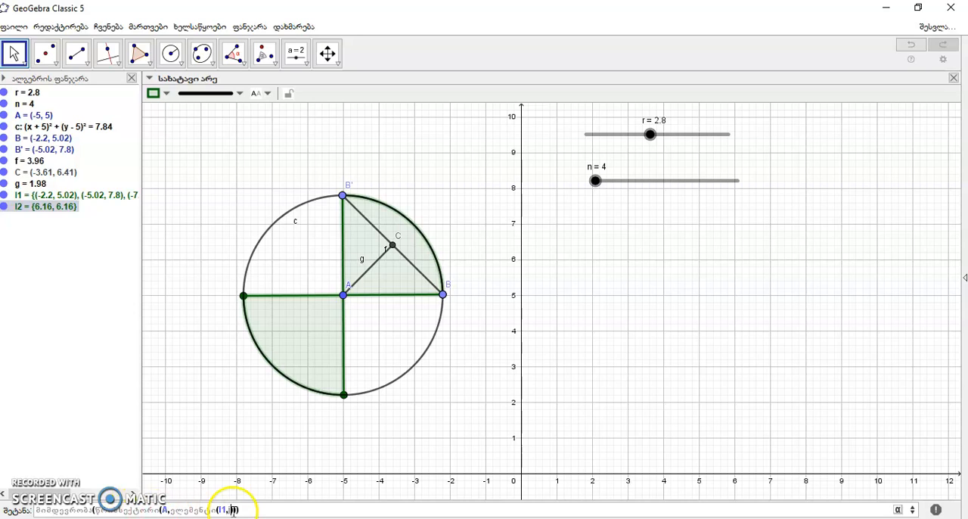
text(,ელემენტ)
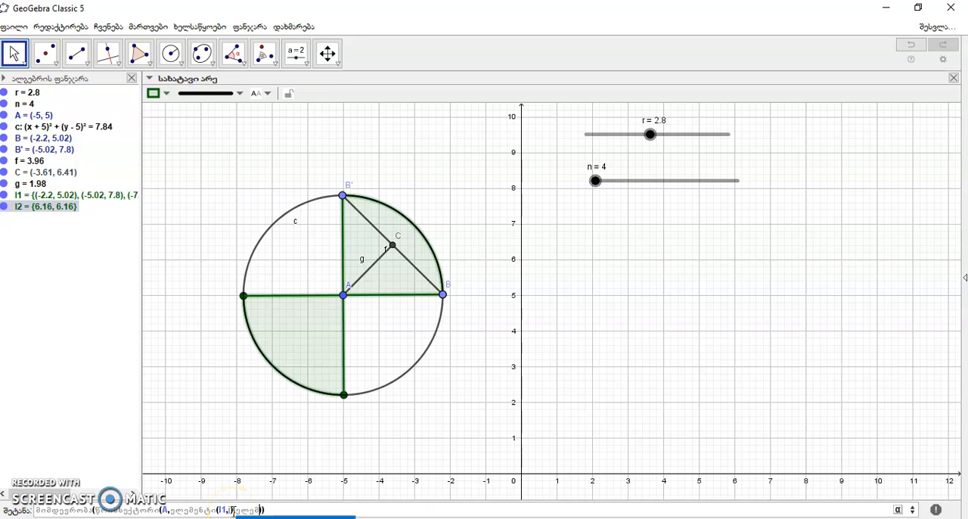
text(ი(l1,)
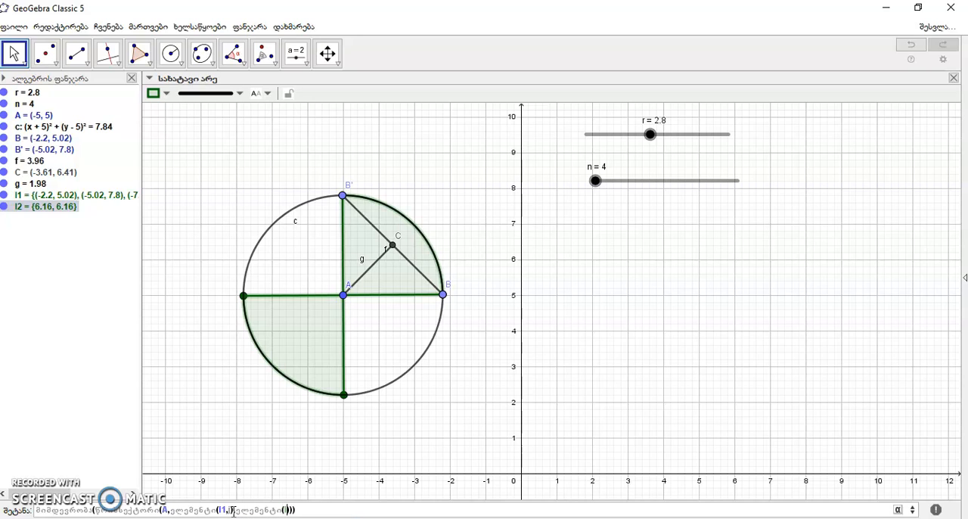
text(i+1)
click(300, 511)
click(307, 509)
click(310, 509)
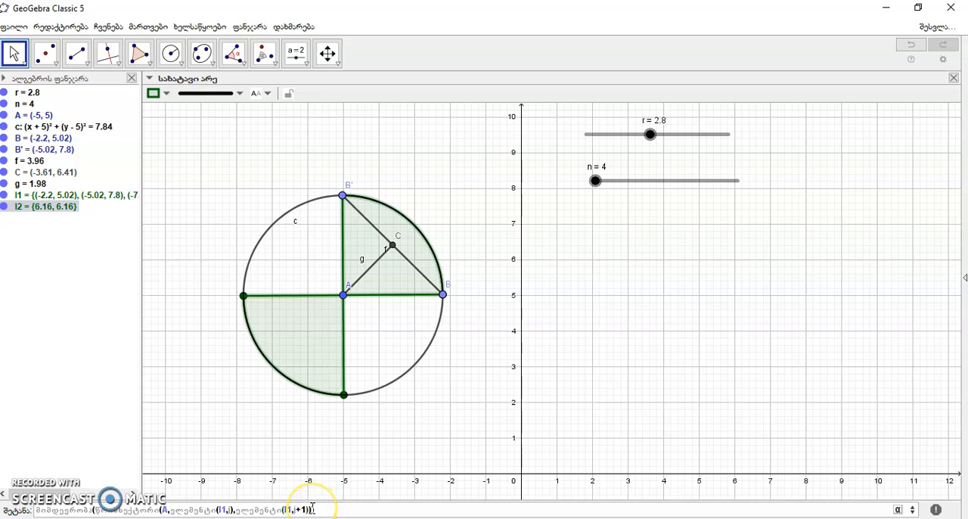
Complete the sequence with i running from 2 to n in increments of 2, and create the sectors.
text(),2,n)
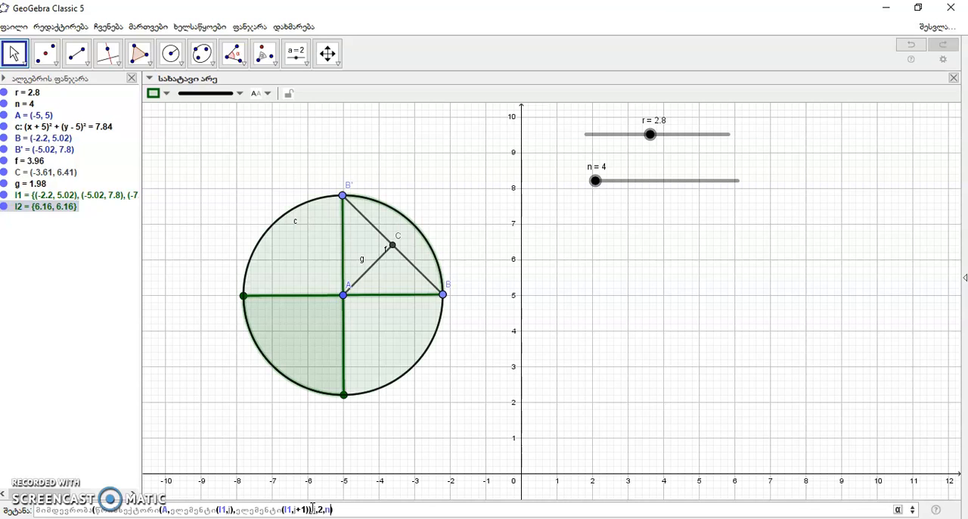
text(,2)
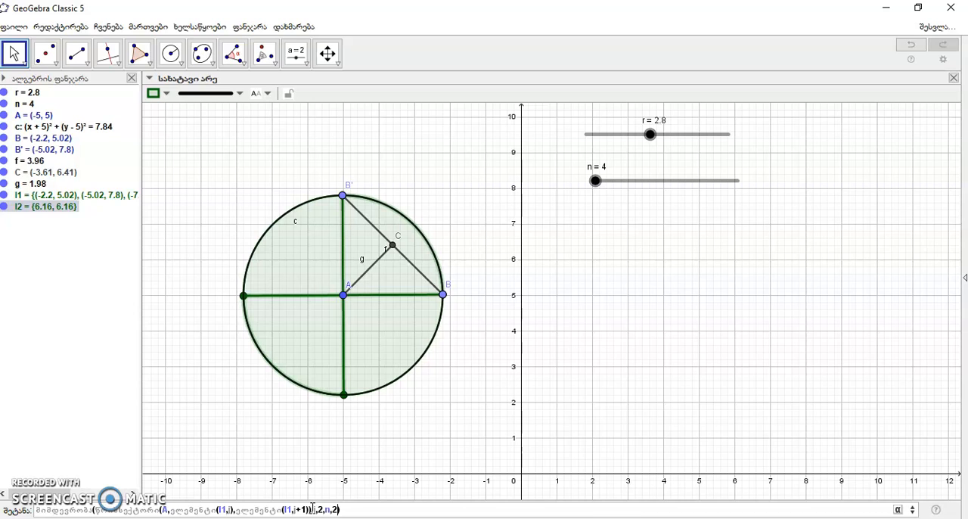
key(Return)
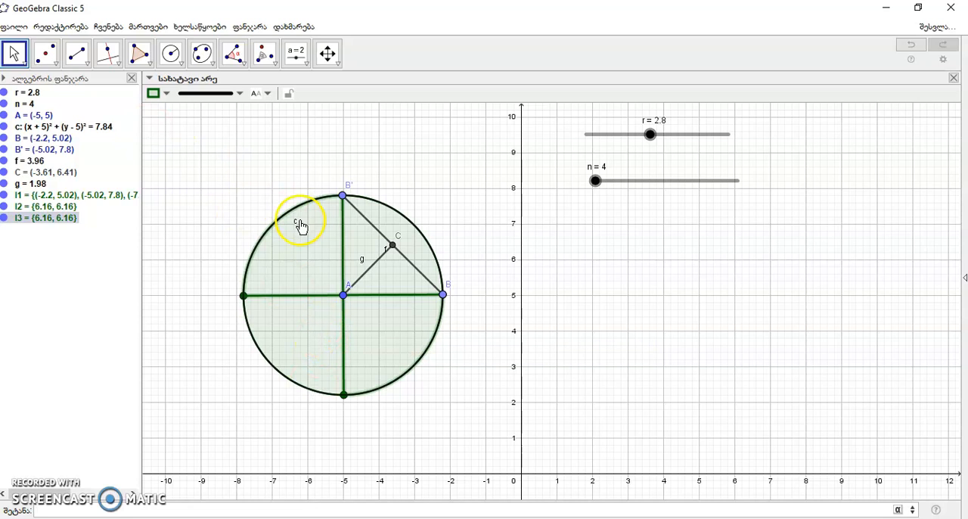
Colour the newly created circle sectors (list l3) red with full opacity.
click(167, 93)
click(154, 110)
drag(163, 150, 313, 152)
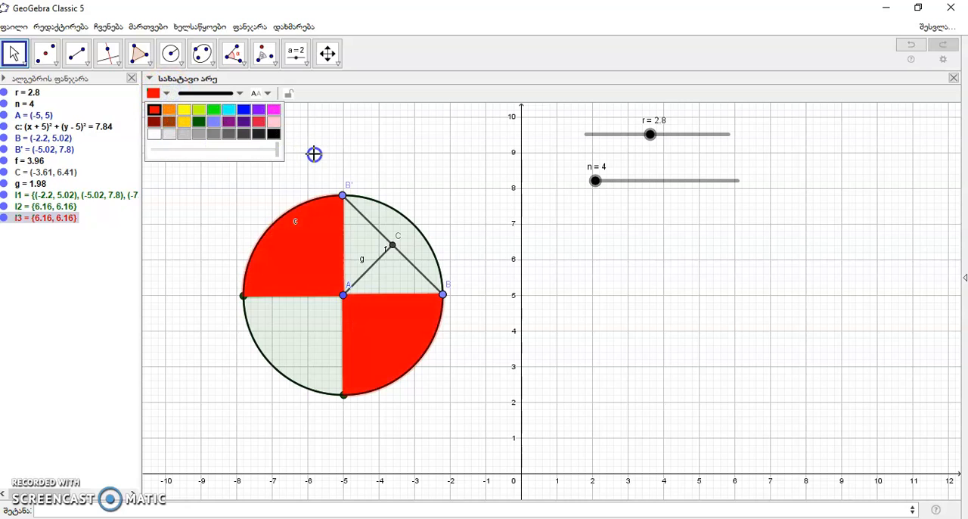
Colour the remaining circle sectors (list l2) yellow with full opacity, keeping slider n at 4.
click(300, 339)
click(156, 93)
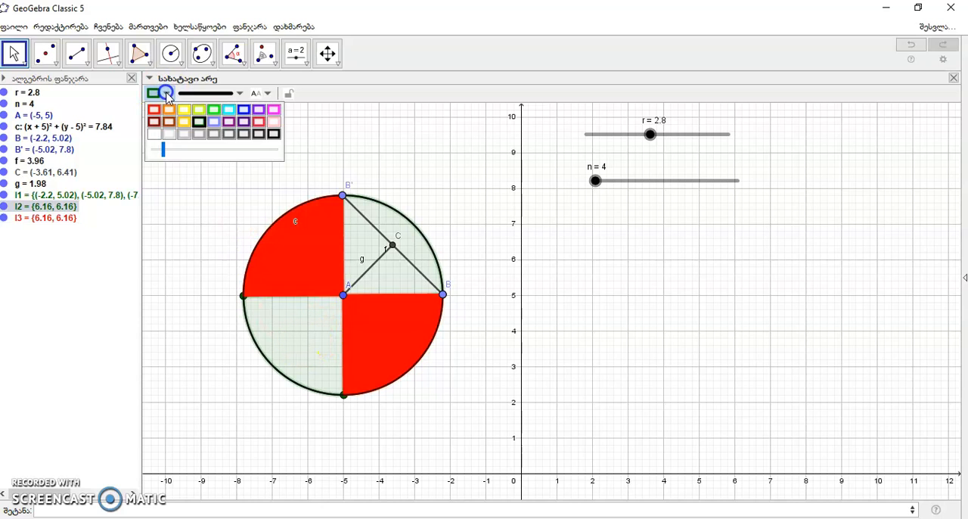
click(184, 120)
drag(163, 151, 294, 162)
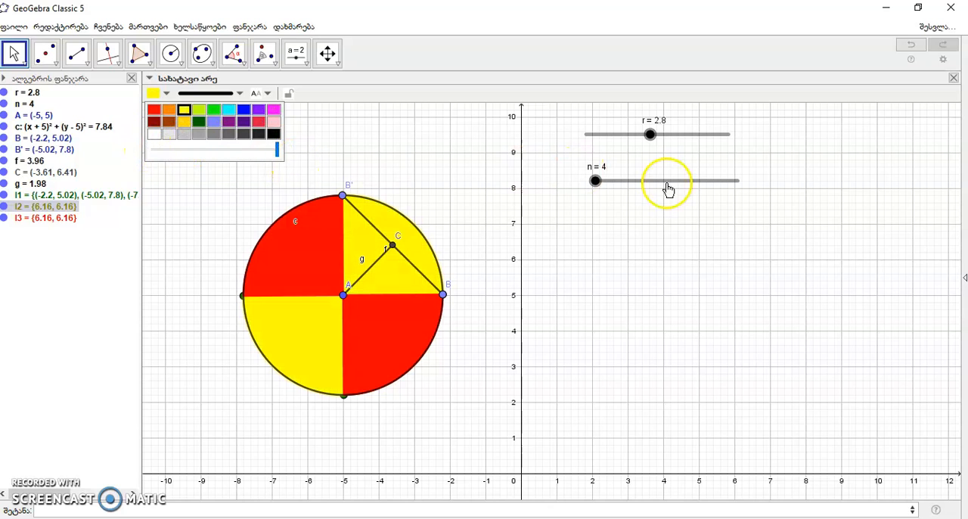
mouse_move(596, 184)
mouse_down()
mouse_move(634, 189)
mouse_move(584, 186)
mouse_up()
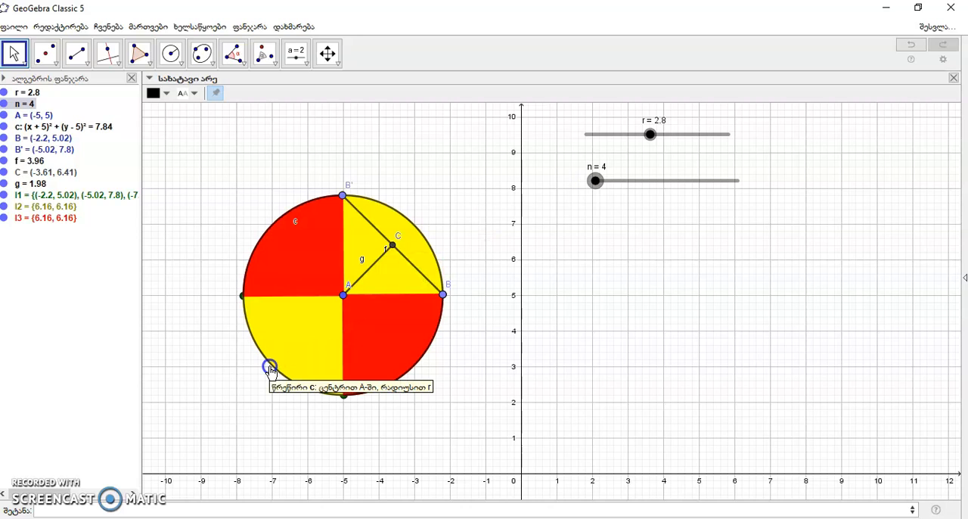
Begin a new sequence of circular sectors with (i*f, 0) as the centre point.
click(79, 509)
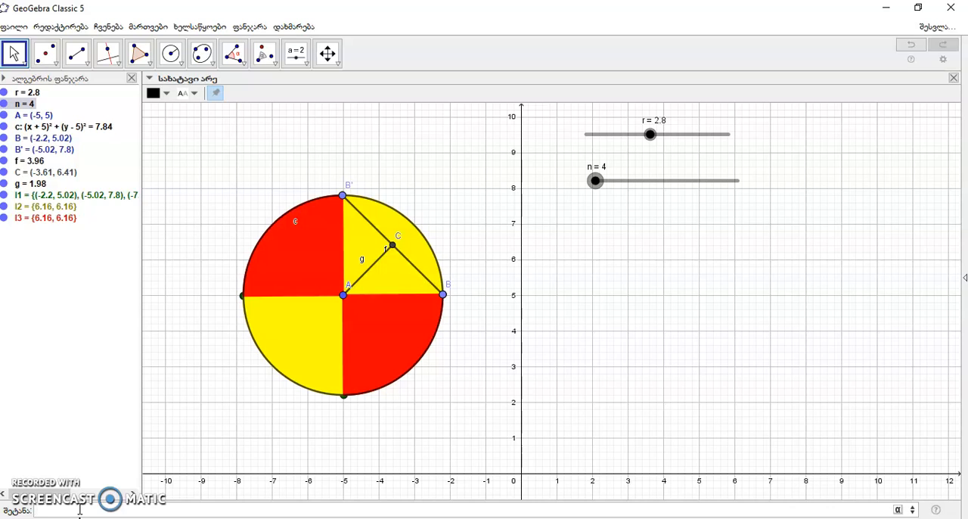
text(mi)
key(BackSpace)
key(BackSpace)
text(მიმდევრობა(წრისს)
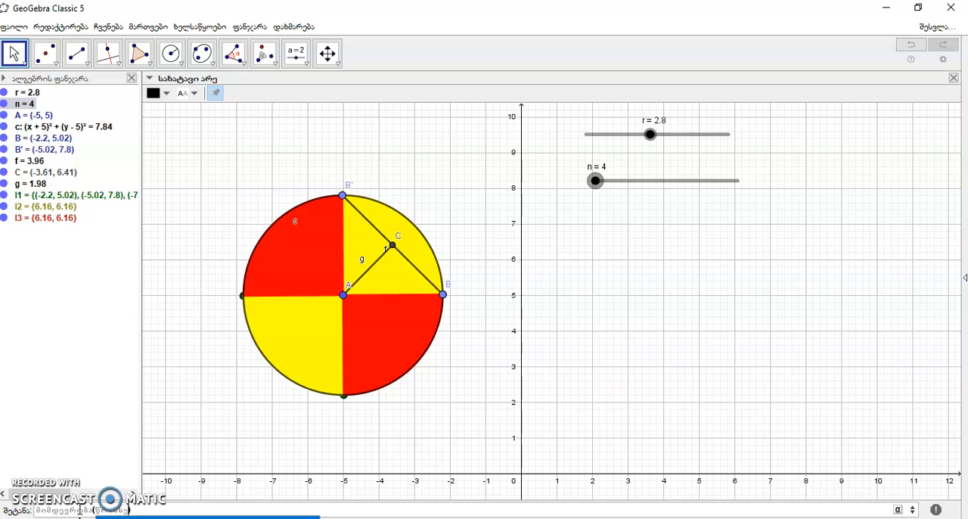
text(ექტორი()
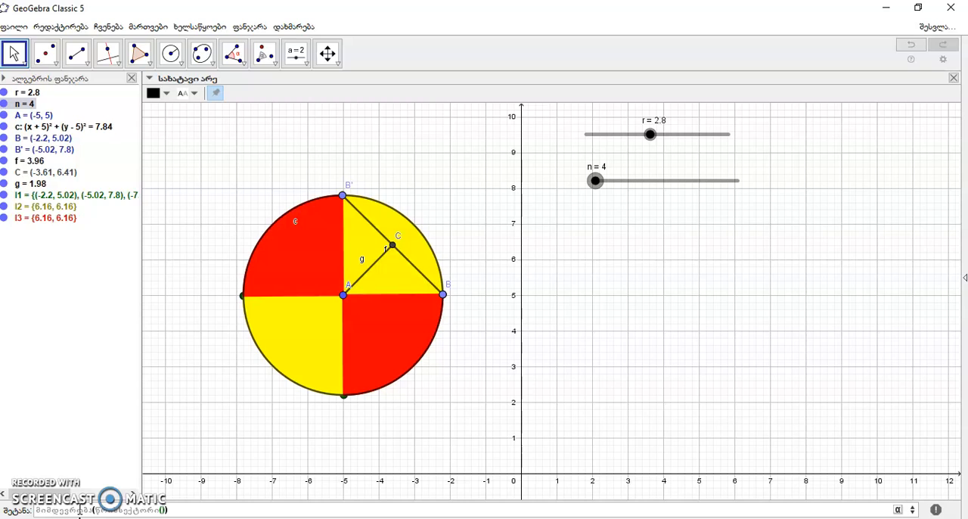
text(()
key(alt+o)
text(,0)
Enter (i*f+f/2, g) as the first arc point of the sectors along the x-axis.
click(182, 508)
text((i8f+)
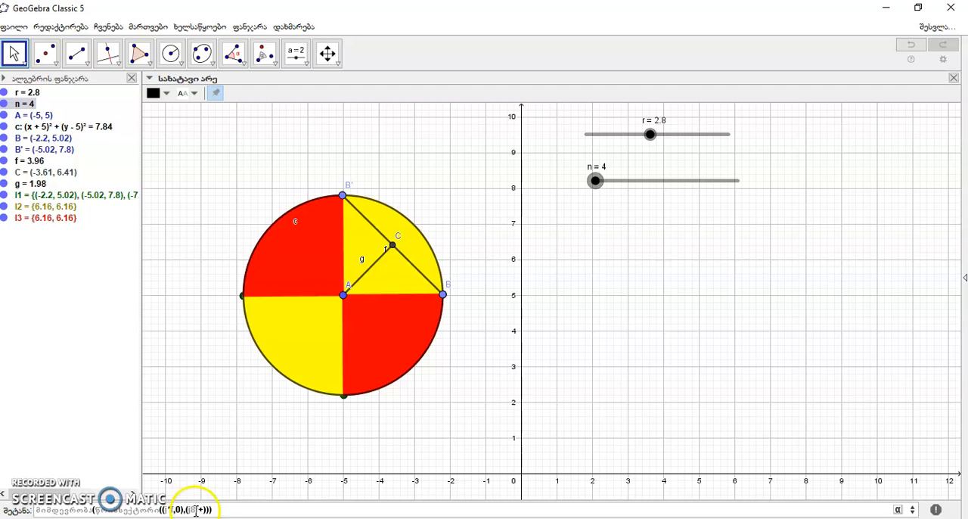
click(196, 510)
key(BackSpace)
text(*)
click(203, 509)
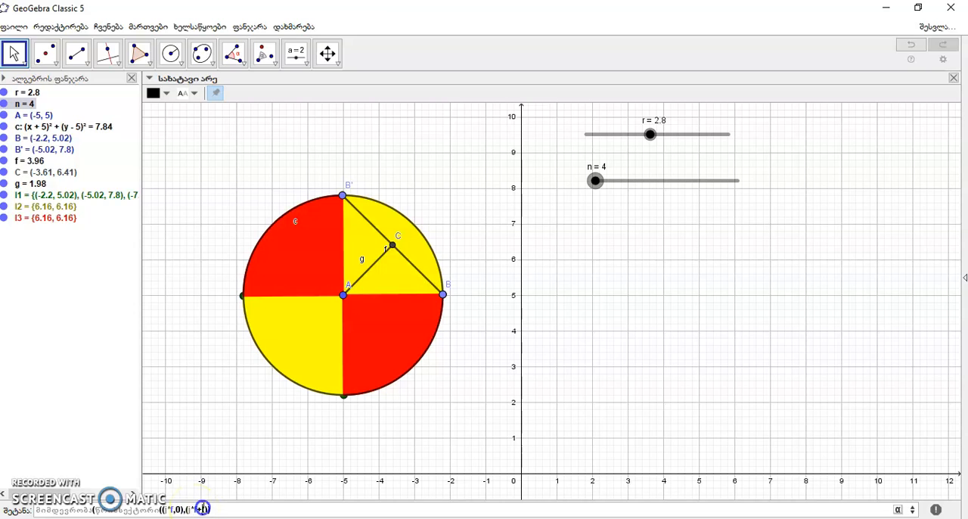
text(f/2,g)
Enter the sectors' second arc point with x-coordinate i*f-f/2 and y-coordinate g.
click(223, 508)
text(,(j*f+f/2)
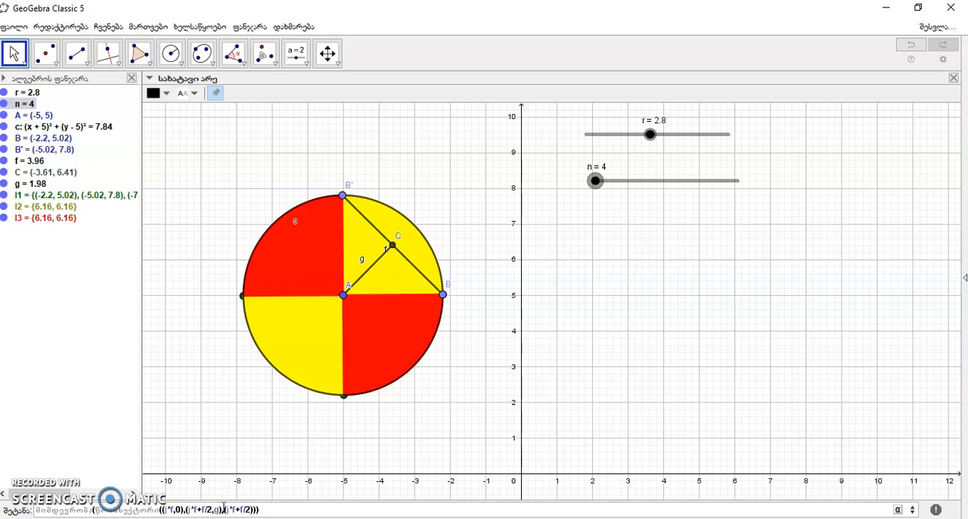
text(,)
click(222, 509)
click(241, 510)
key(BackSpace)
text(-)
text(g)
click(257, 510)
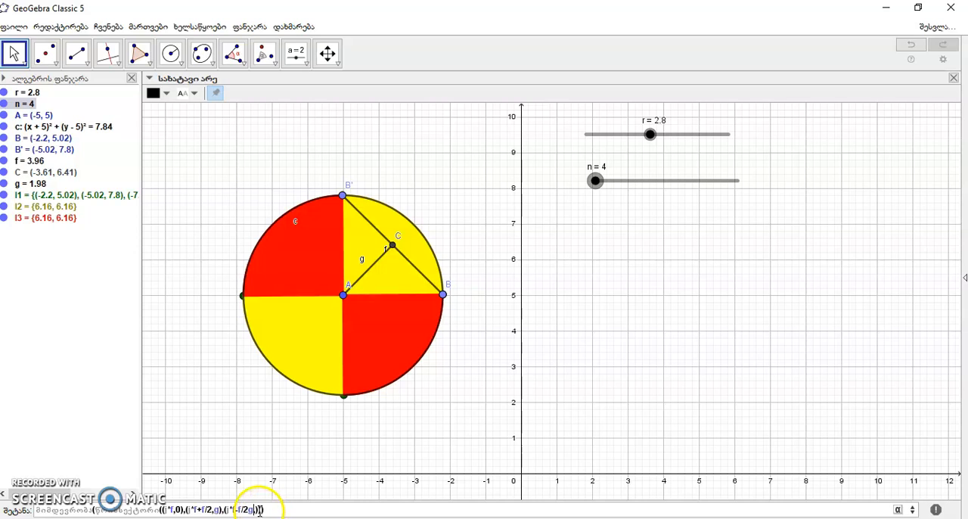
text(,)
Run i from 1 to n/2, correct the comma placement around the last point, and create the row of sectors.
click(261, 510)
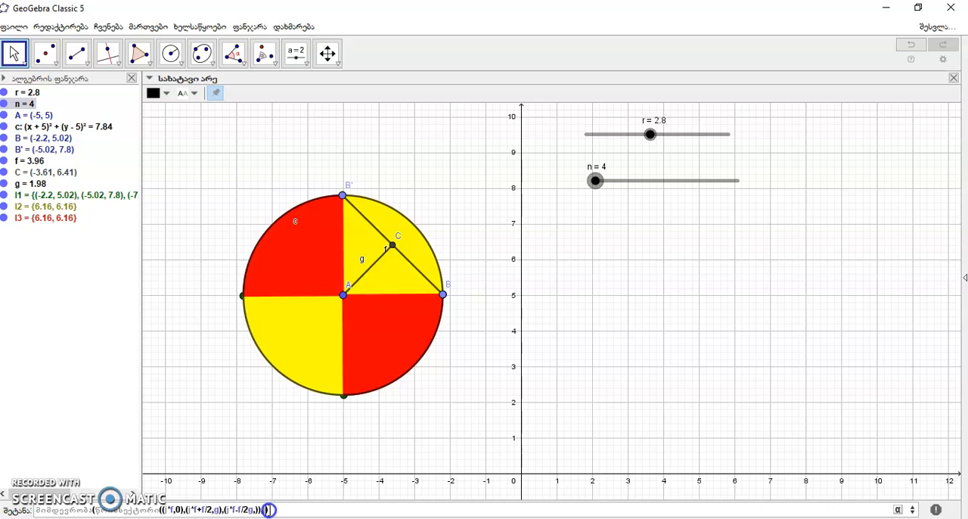
text(,n/2)
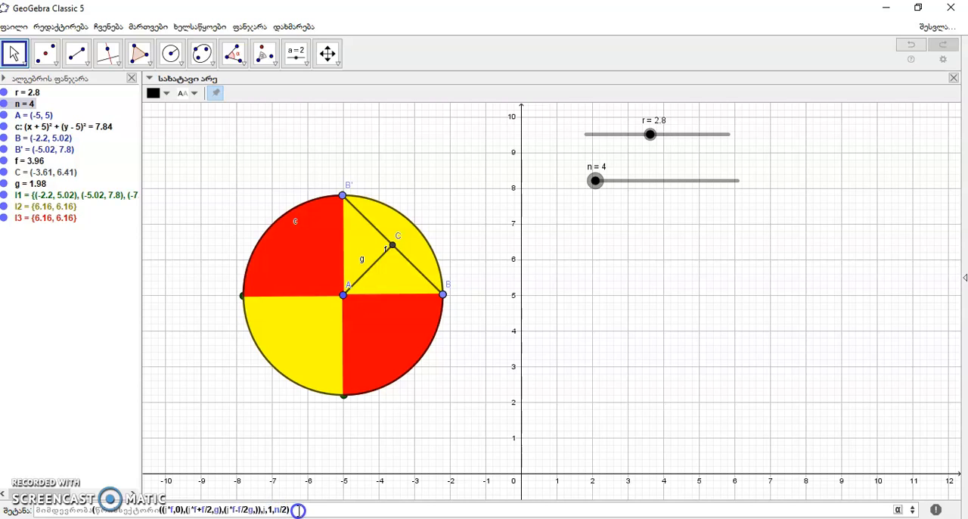
click(299, 510)
click(248, 510)
text(,)
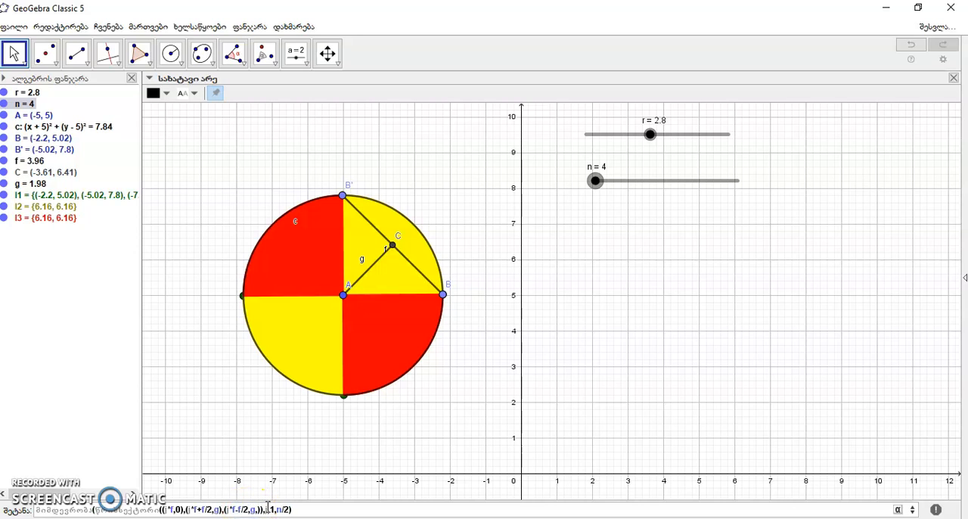
click(266, 509)
text(i*f,0))
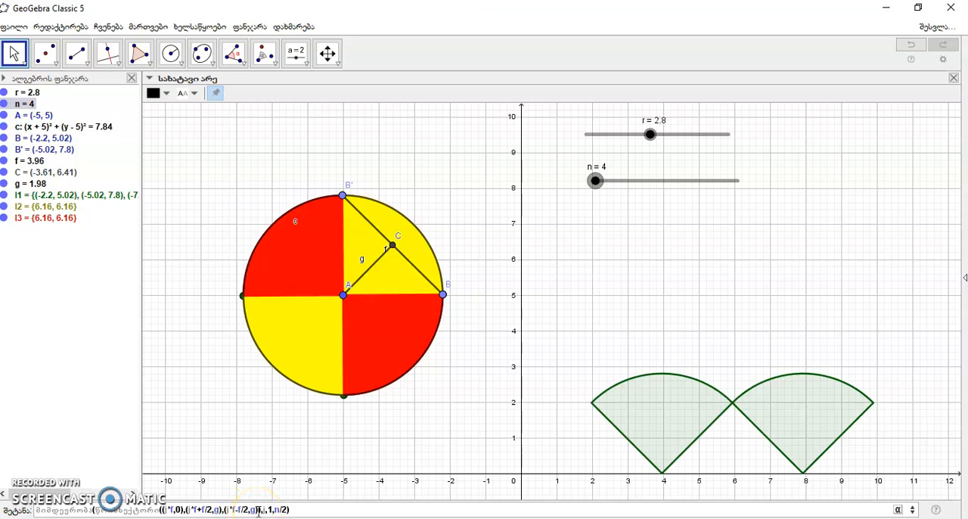
click(301, 509)
key(Return)
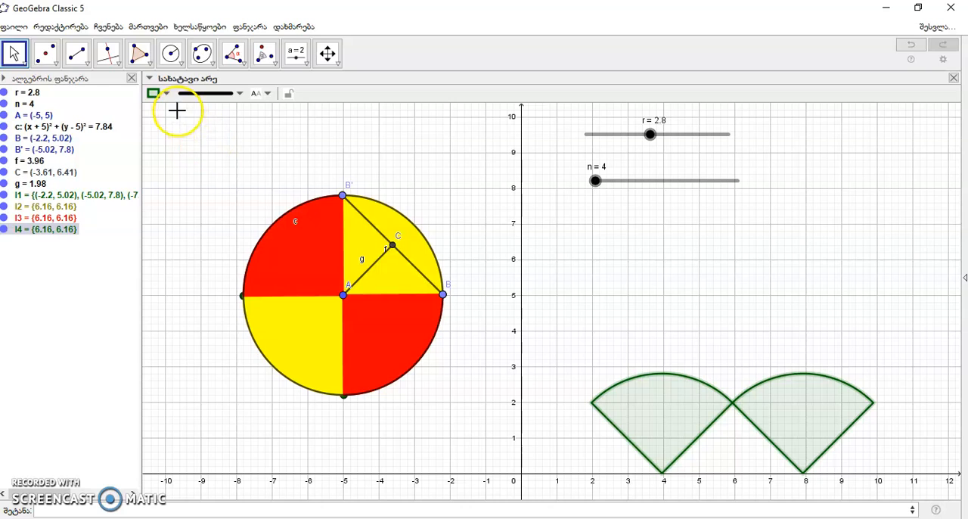
Colour the row of sectors on the x-axis (list l4) red with full opacity.
click(160, 94)
click(153, 111)
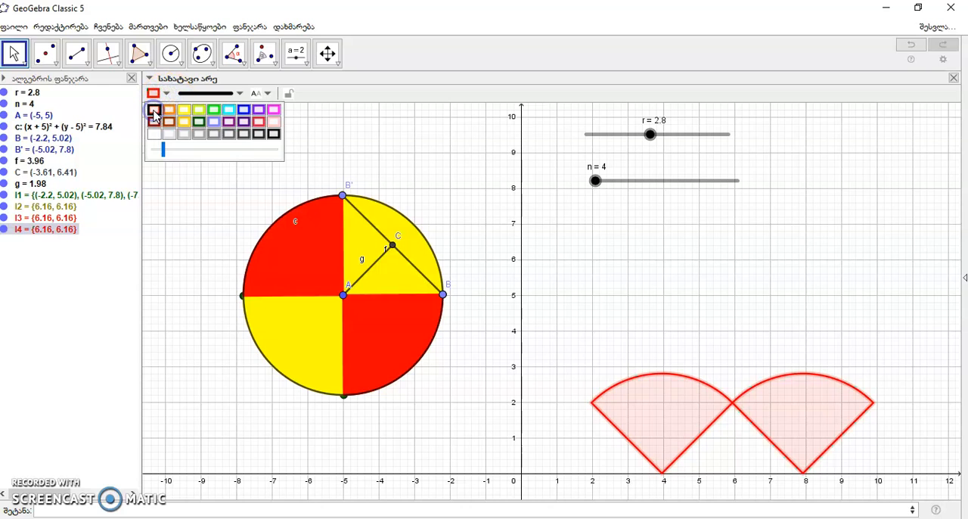
click(163, 150)
drag(163, 150, 292, 161)
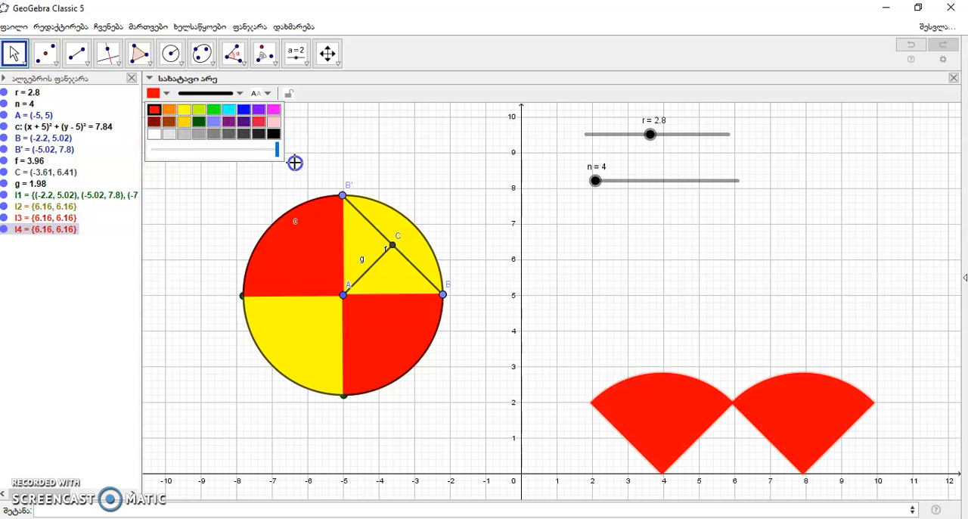
Begin a sequence (მიმდევრობა) of circular sectors for the second, interlocking row.
click(67, 510)
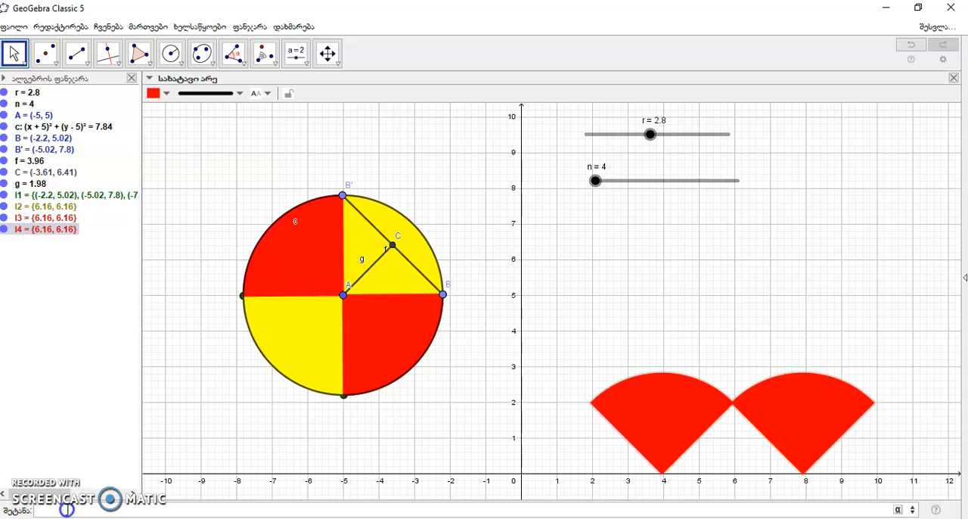
text(მიმდევრობა)
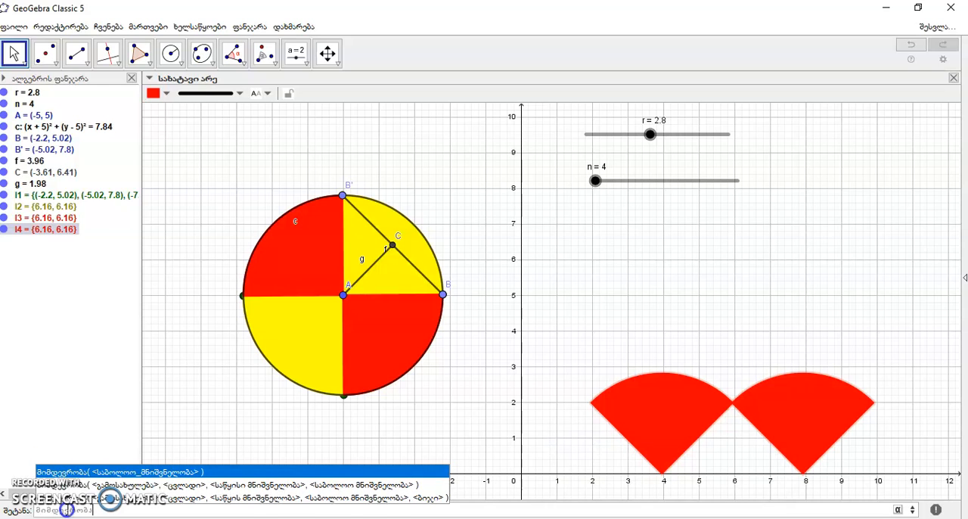
text(()
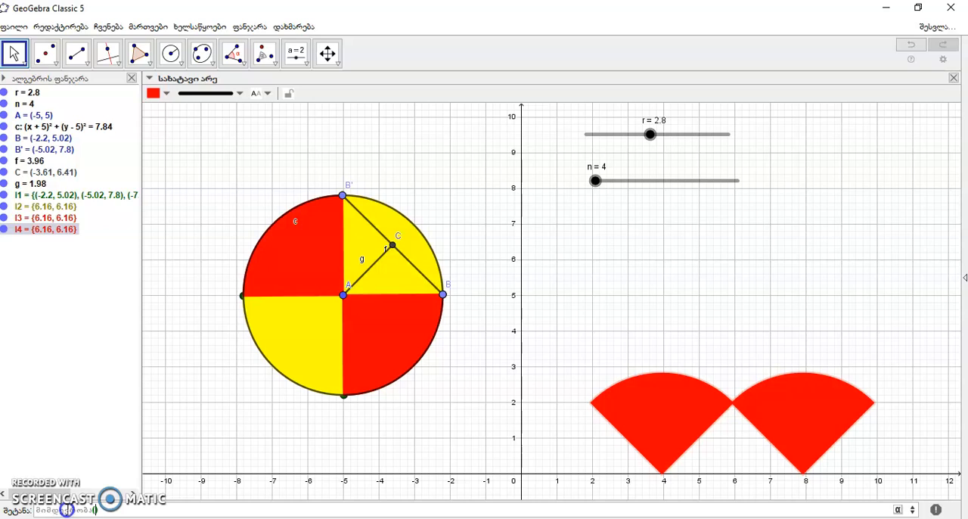
text(წრიულისექტორ)
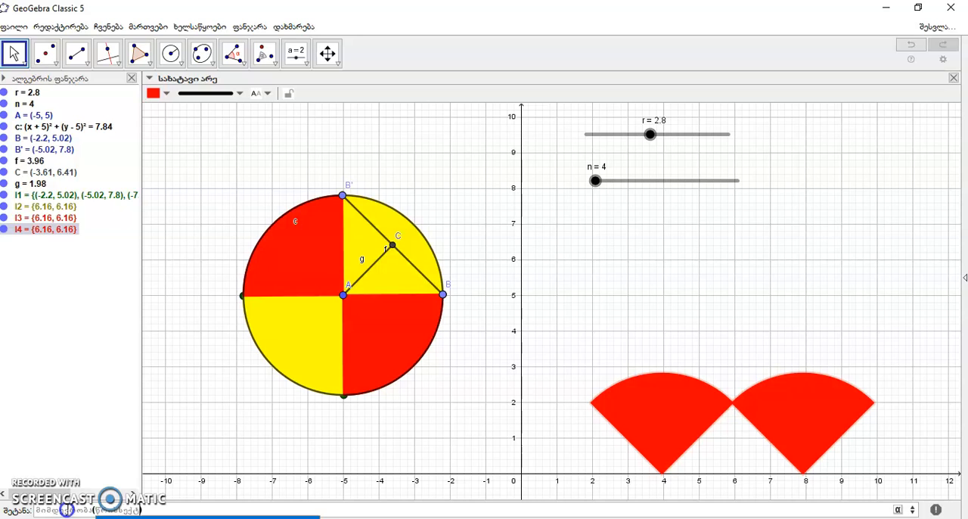
text(ი()
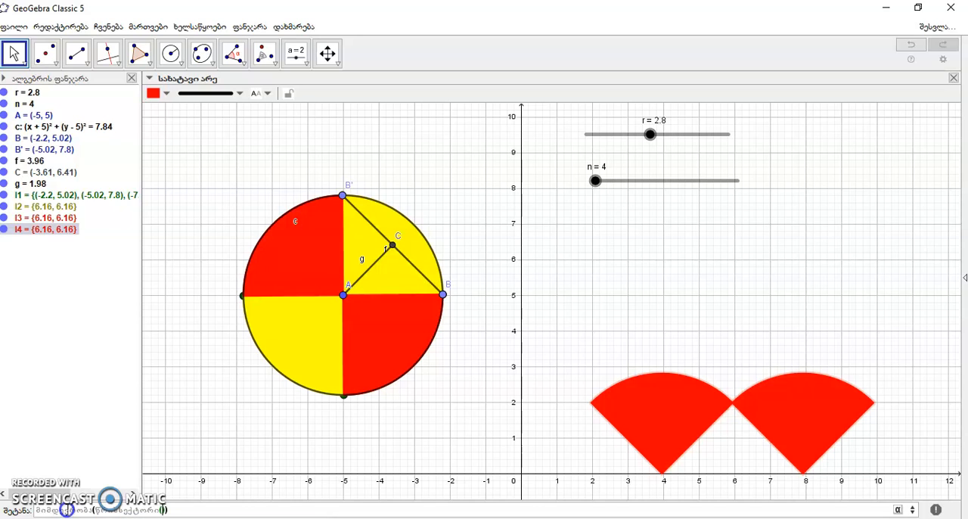
text(()
Enter (i*f+f/2, g) as the sectors' centre, with (i*f, 0) and (i*f+f, 0) as the arc points.
text(i*f)
text(+)
text(f)
text(/2)
text(,)
text(,)
text(j)
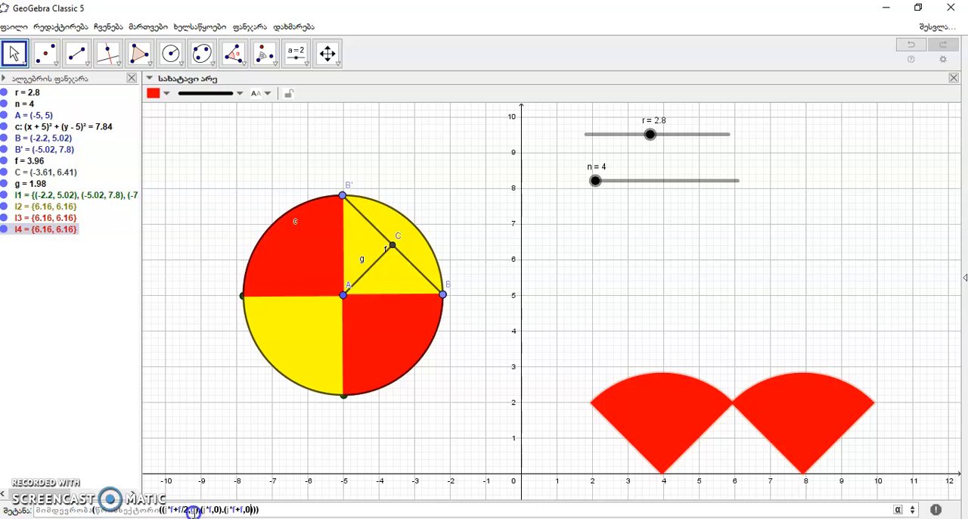
Run i from 0 to n/2-1 and create the second row of sectors.
click(256, 511)
key(Return)
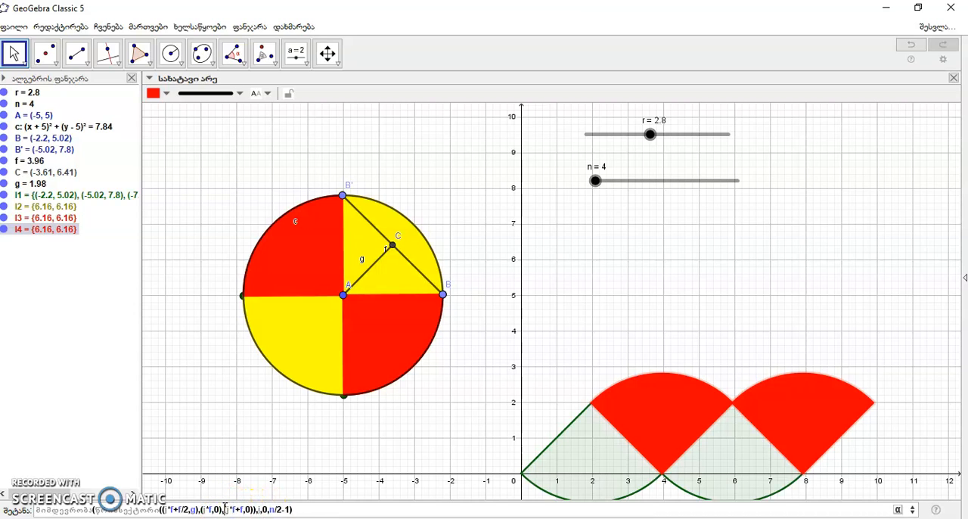
key(Return)
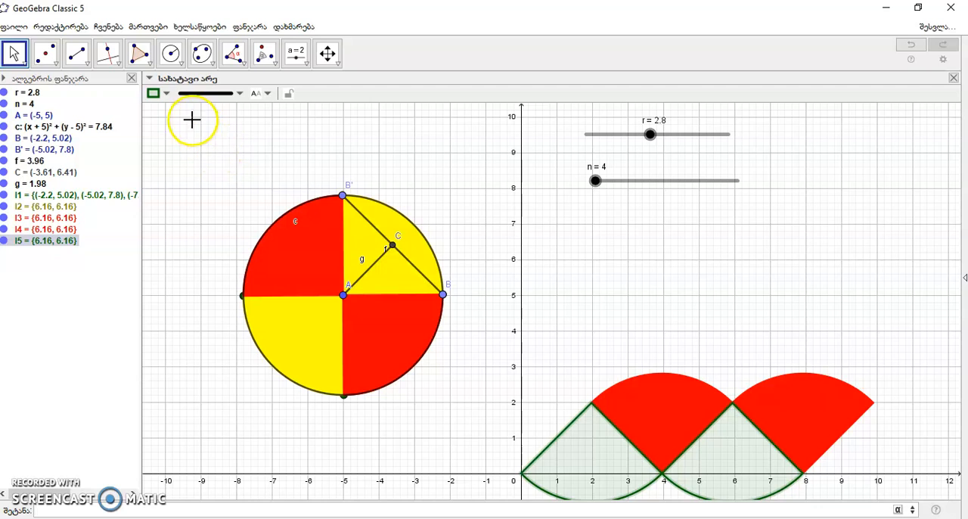
Colour the second row of sectors (list l5) yellow with full opacity, and raise the slider n to 100.
click(155, 93)
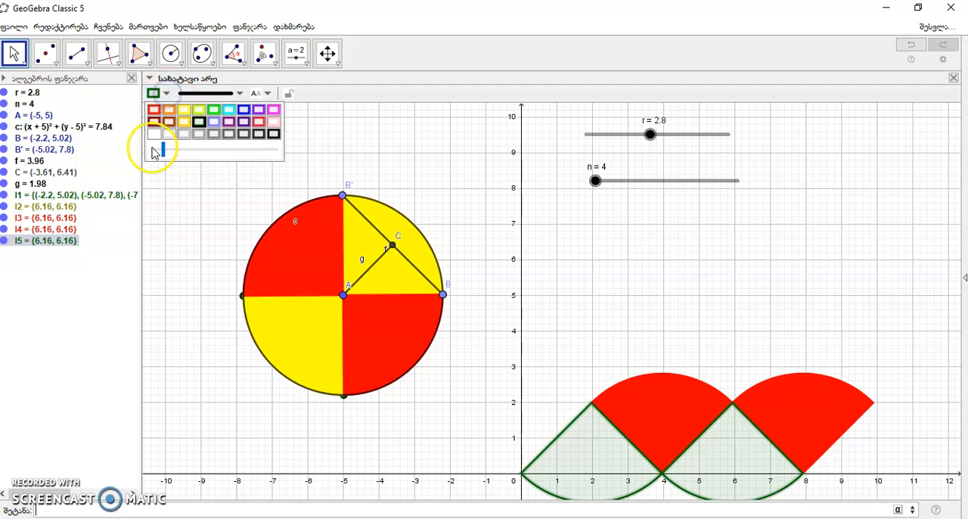
click(184, 110)
drag(165, 151, 282, 150)
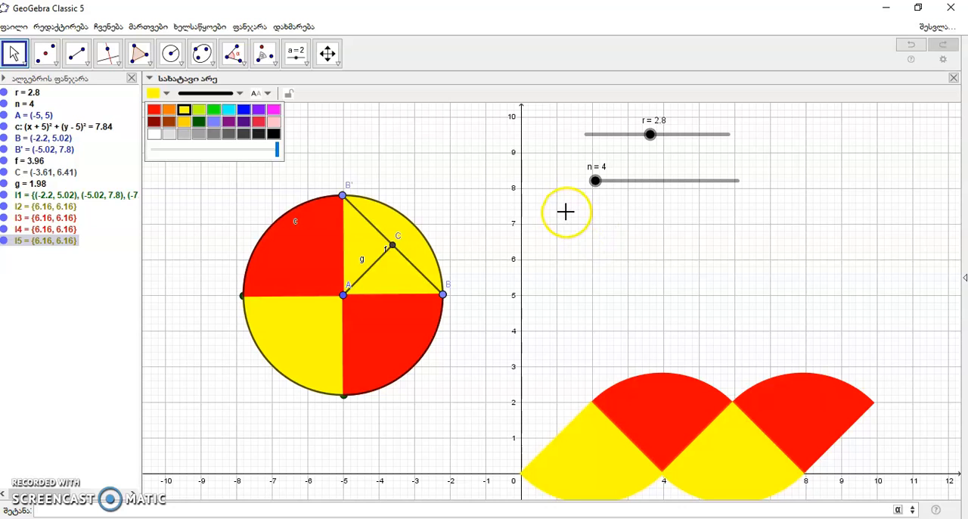
drag(597, 184, 747, 229)
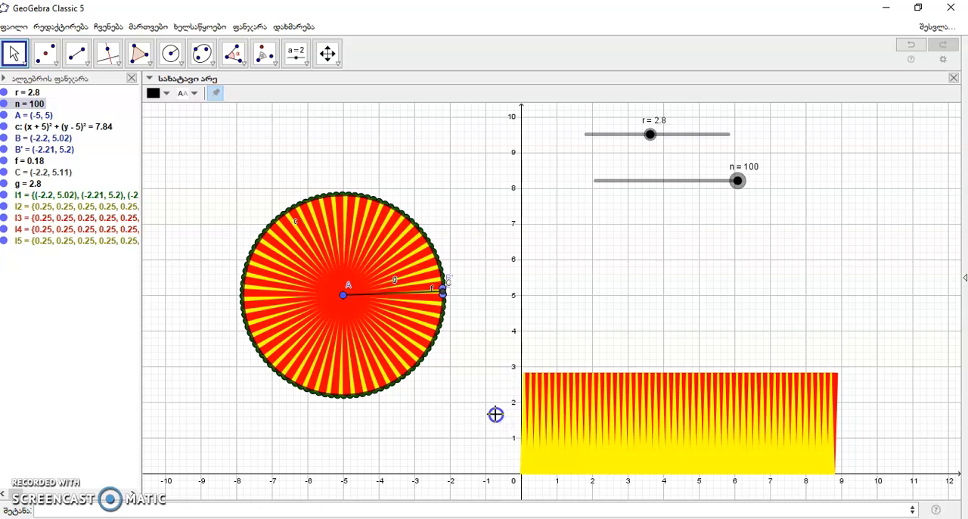
Place the text "r" beside the left edge of the sector row, left of the y-axis.
click(308, 66)
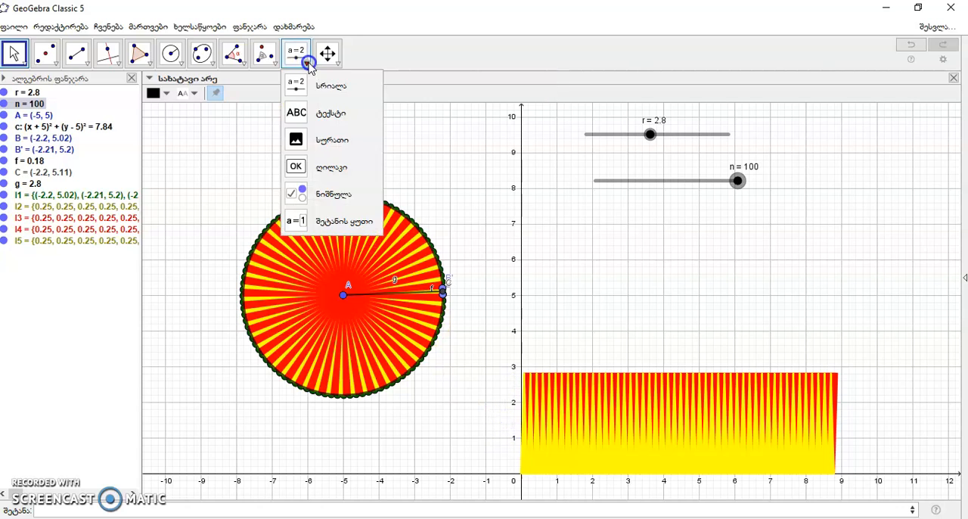
click(307, 112)
click(495, 411)
click(466, 312)
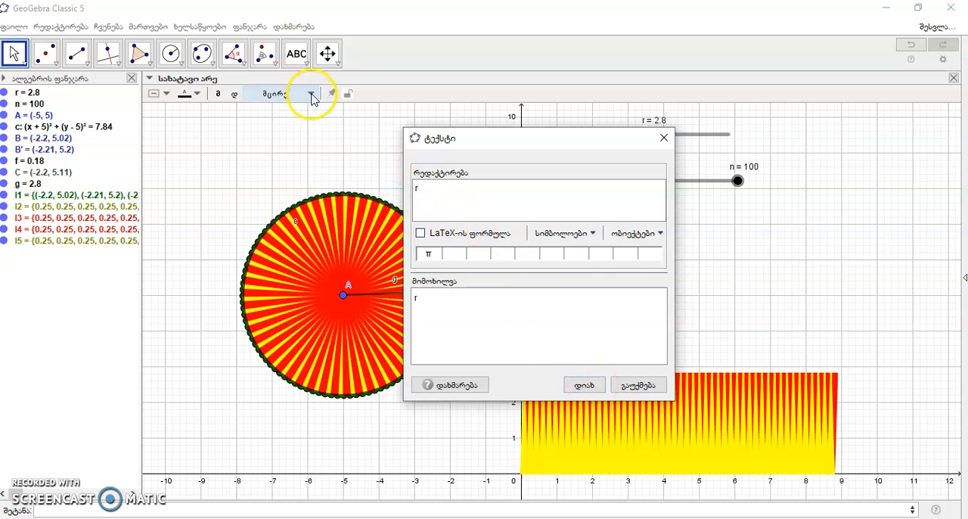
click(594, 394)
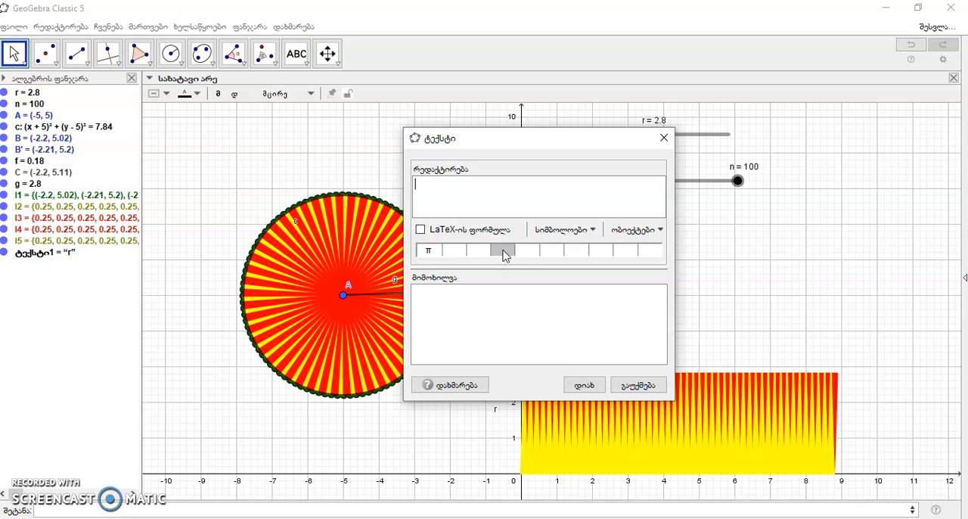
Add the text "π r" above the sector row, taking π from the basic symbols.
click(594, 230)
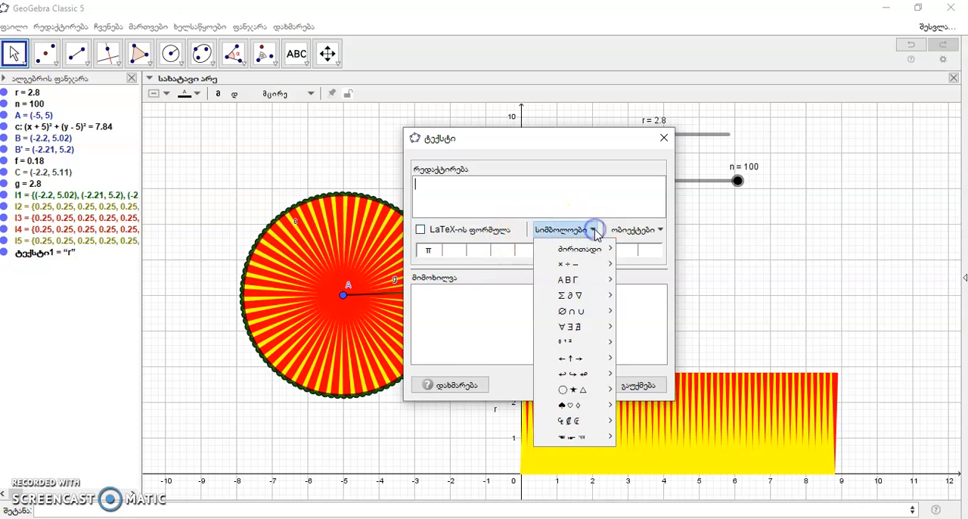
mouse_move(590, 249)
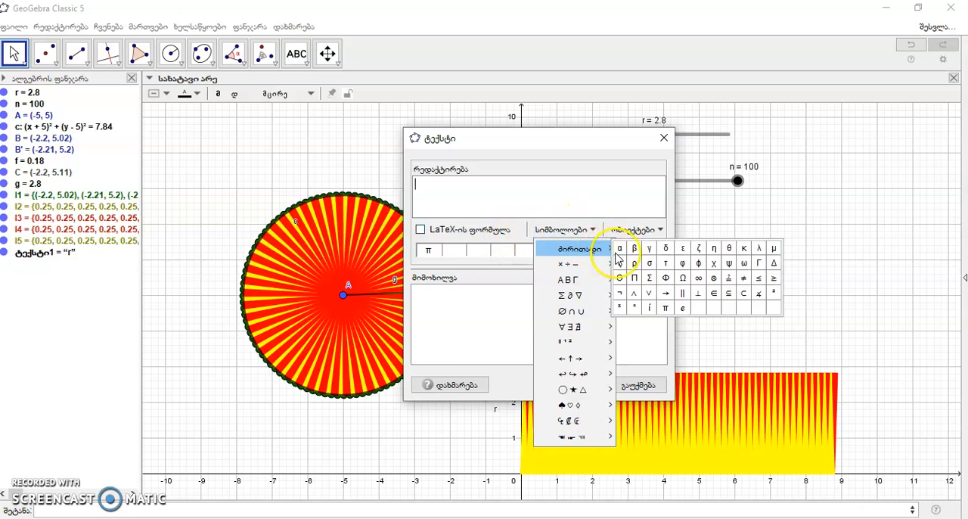
click(663, 308)
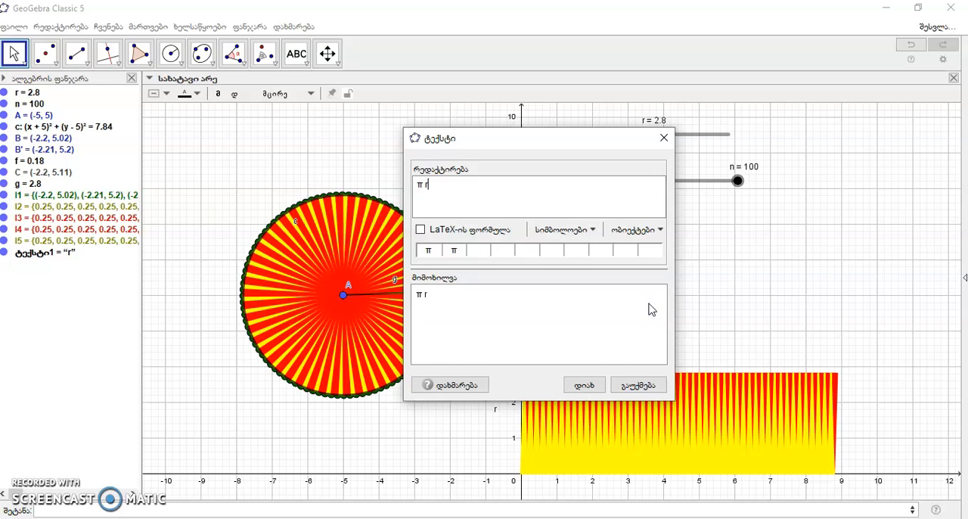
click(584, 385)
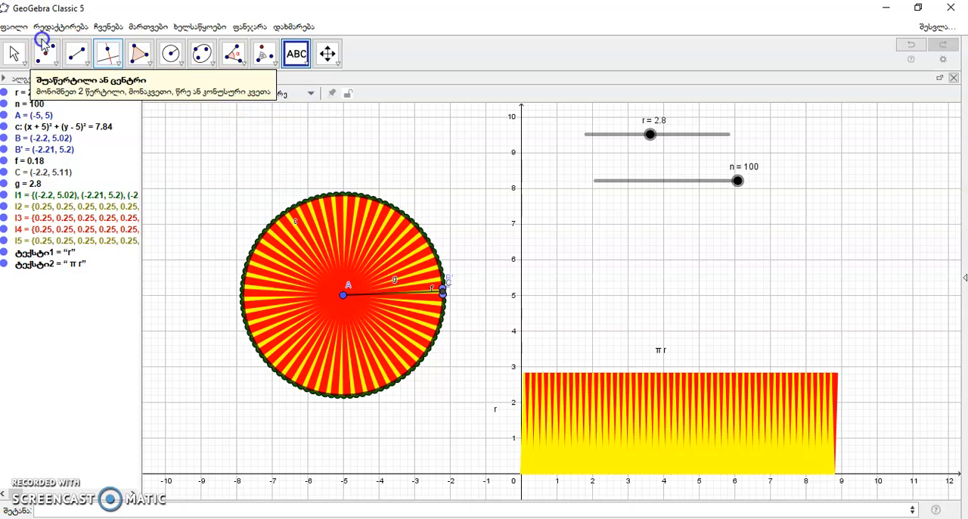
Set the font size of the "π r" and "r" labels to large (დიდი).
click(17, 53)
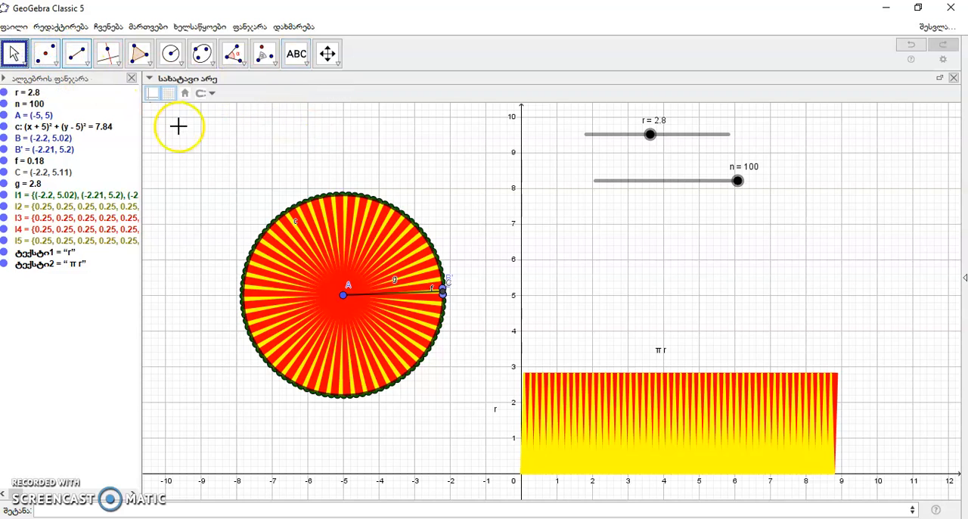
click(662, 349)
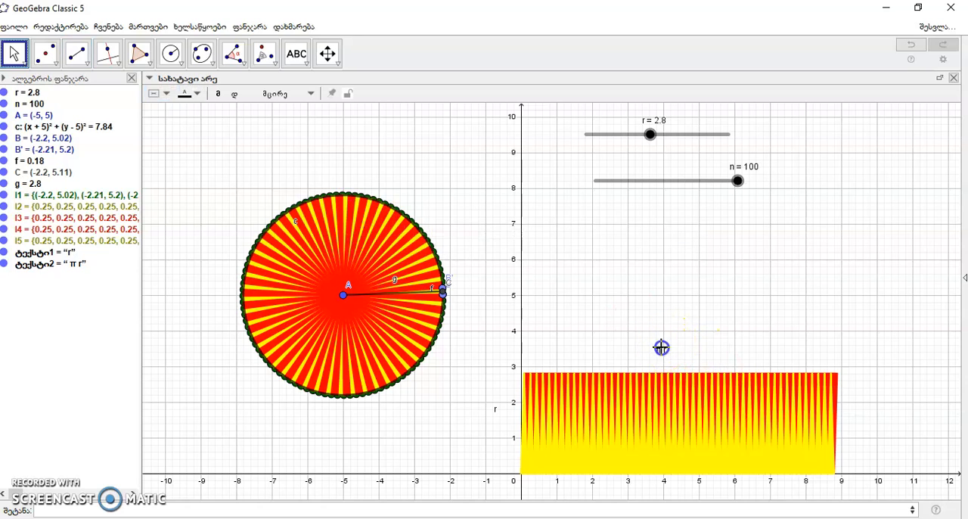
click(311, 93)
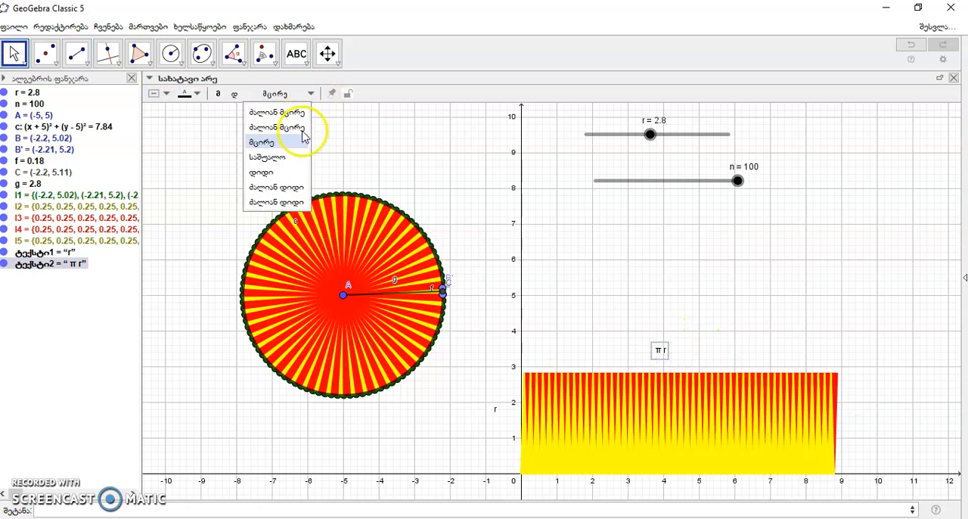
click(277, 174)
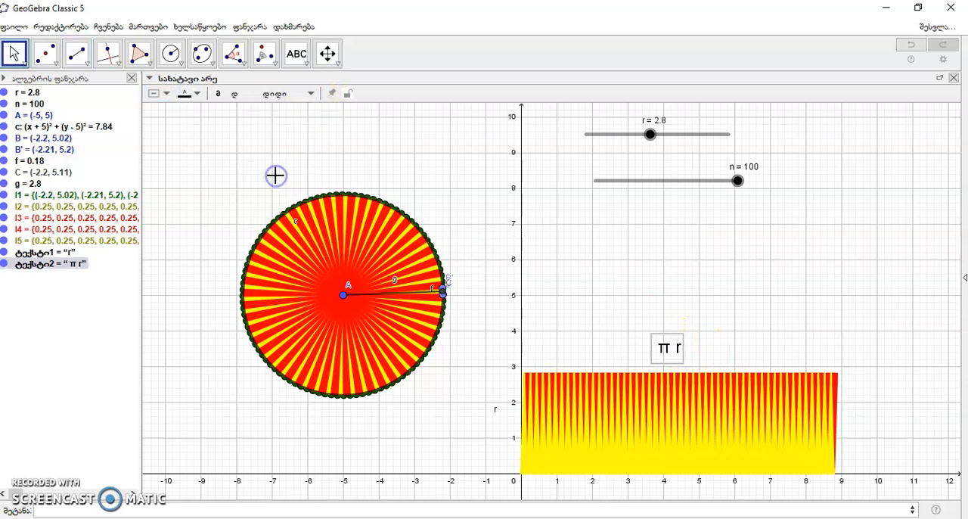
click(496, 413)
click(314, 93)
click(296, 174)
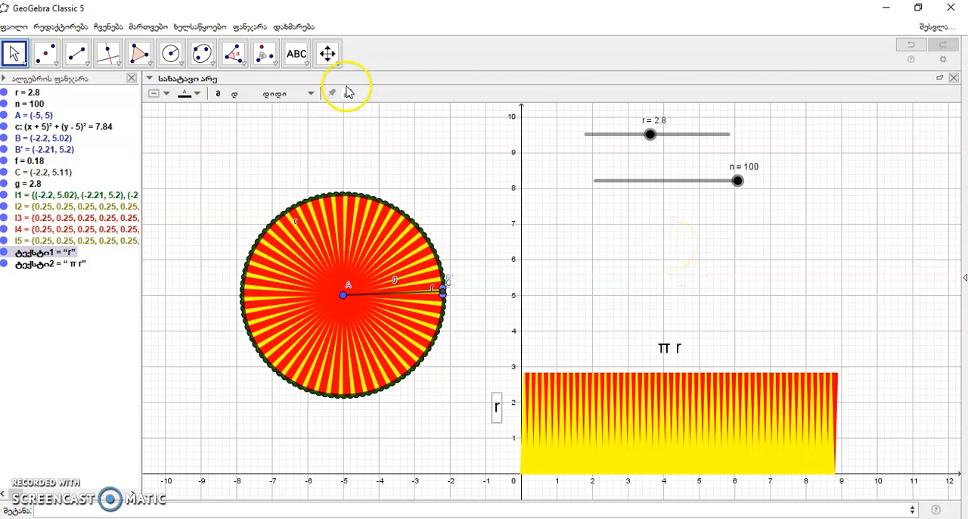
Add the area formula text "s= π r^2" above the "π r" label, with the exponent as a superscript.
click(296, 53)
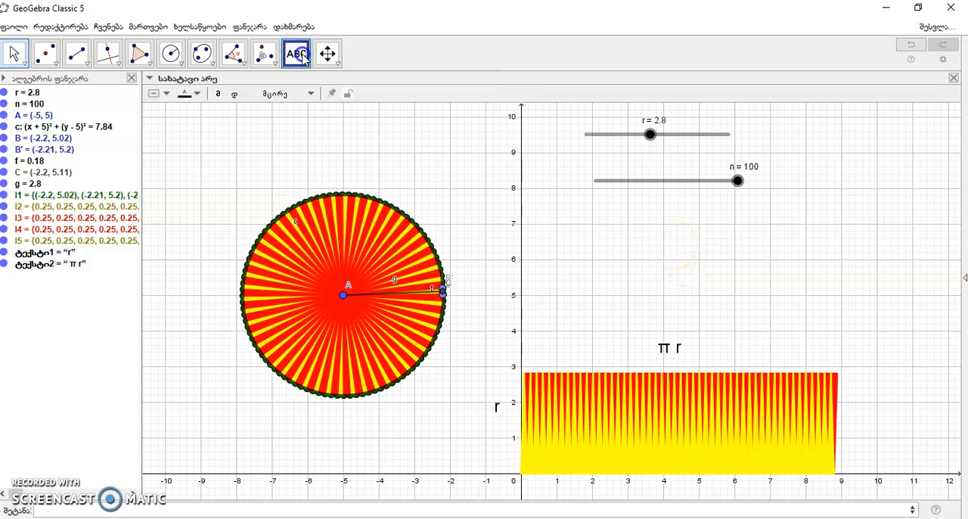
click(640, 254)
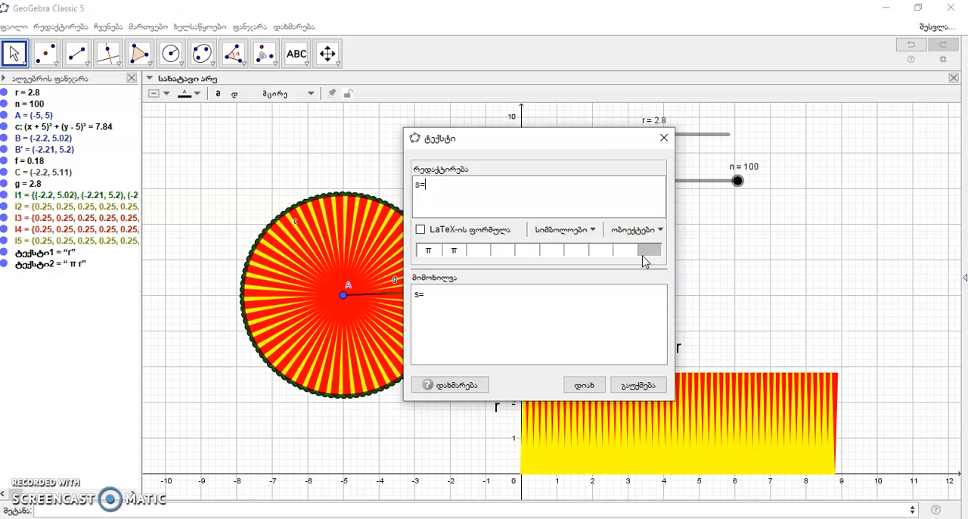
click(592, 229)
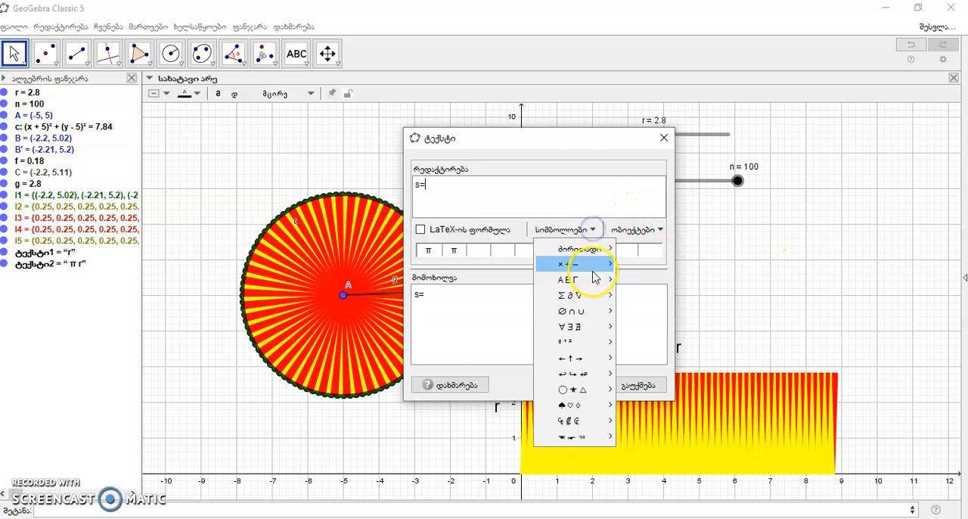
mouse_move(582, 251)
click(664, 310)
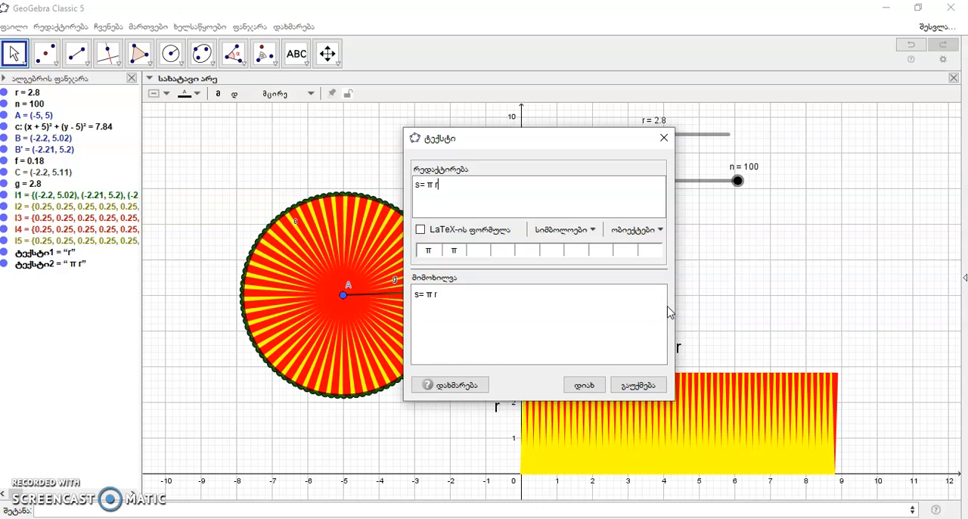
text(r^2)
click(584, 385)
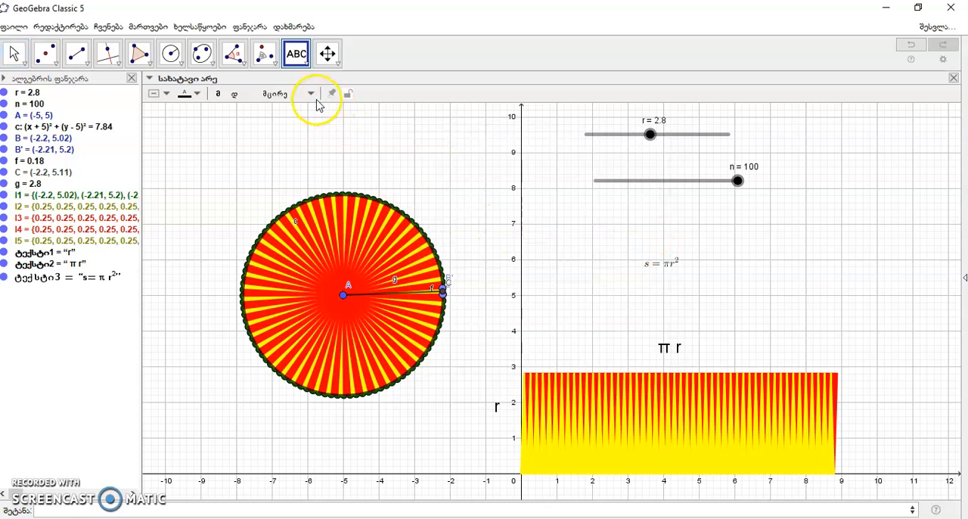
Set the font size of the area formula to the first very large option (ძალიან დიდი) and deselect it.
click(15, 52)
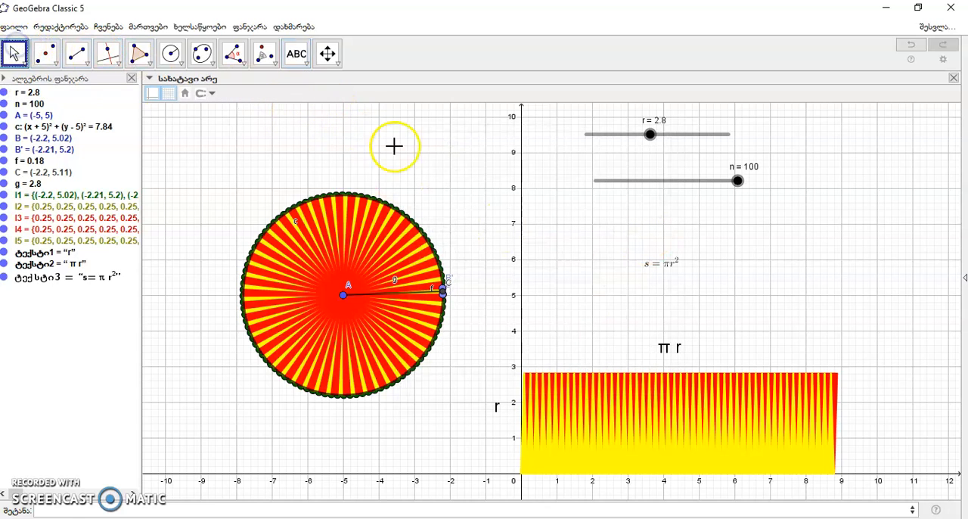
click(668, 266)
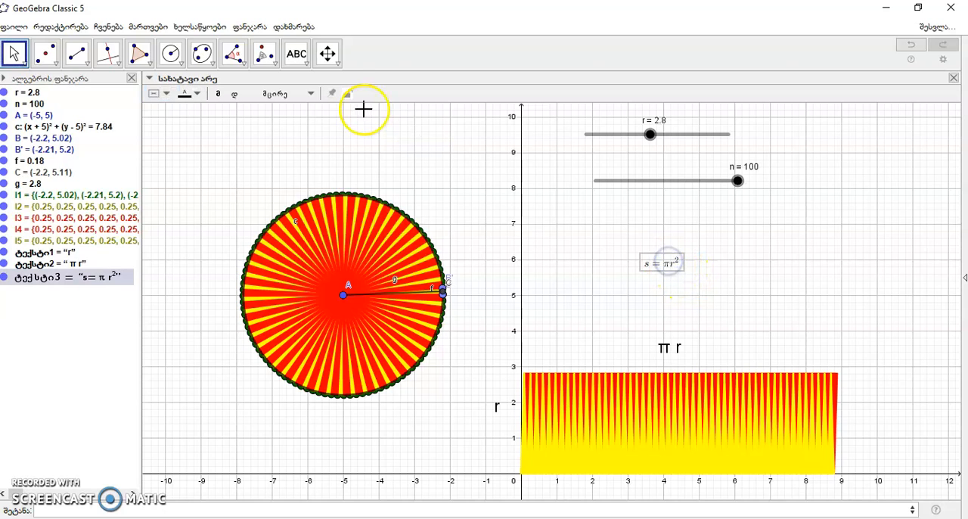
click(309, 93)
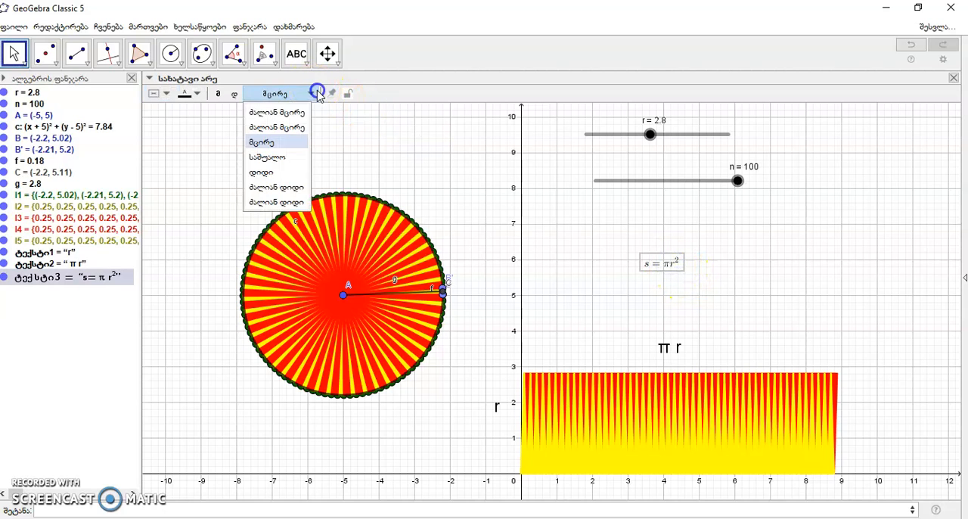
click(274, 188)
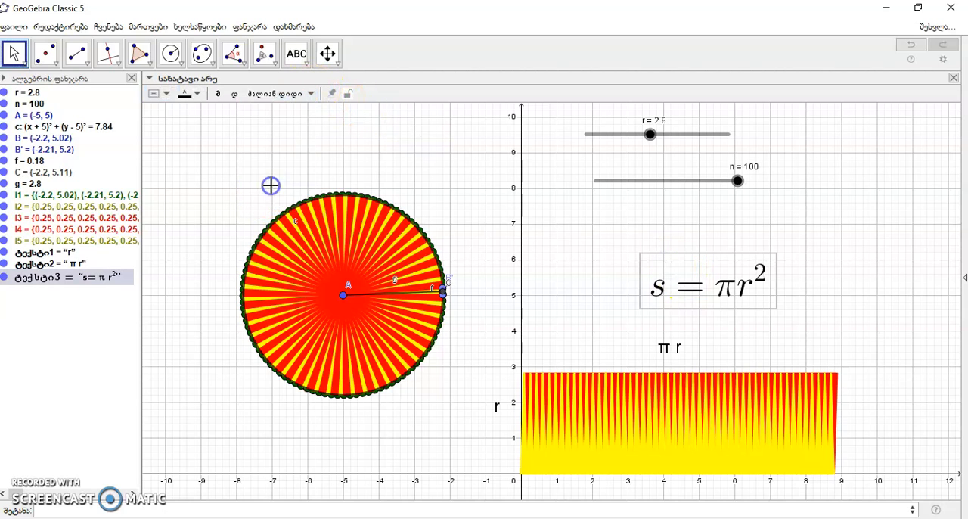
click(596, 225)
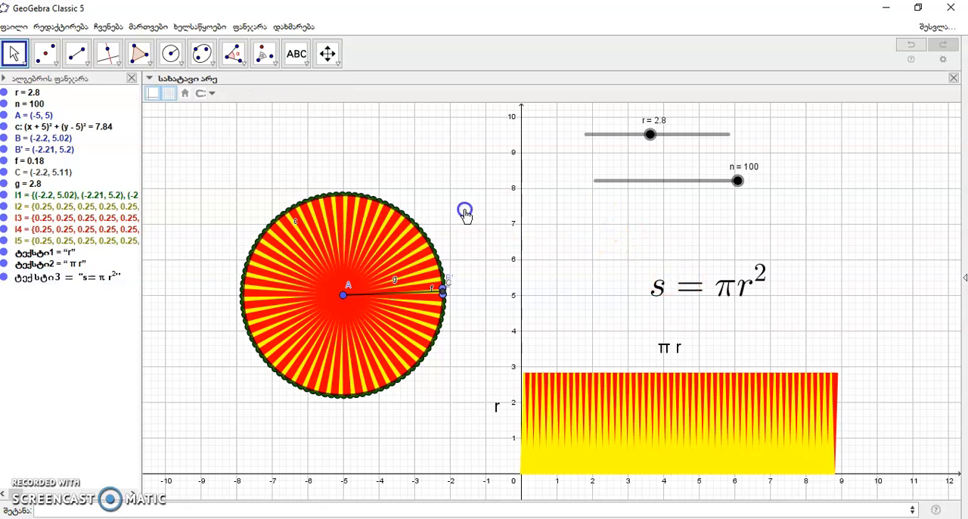
click(390, 158)
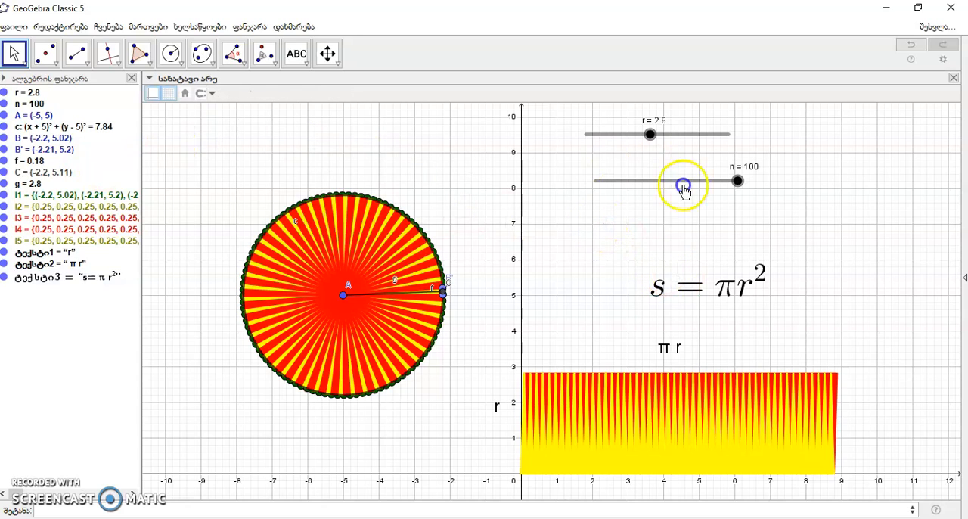
Reduce the slider n to 11 and hide points B, B' and C and segments f and g.
drag(738, 183, 606, 185)
click(407, 142)
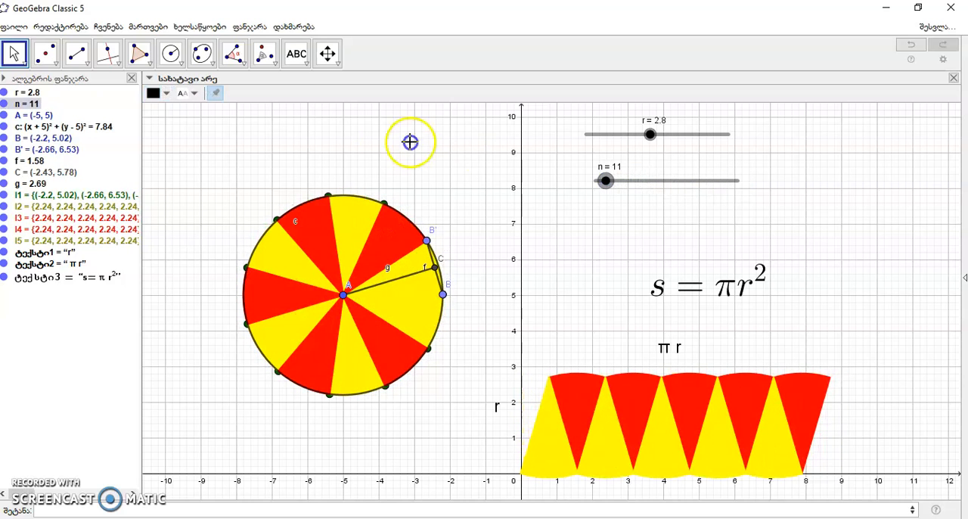
click(5, 138)
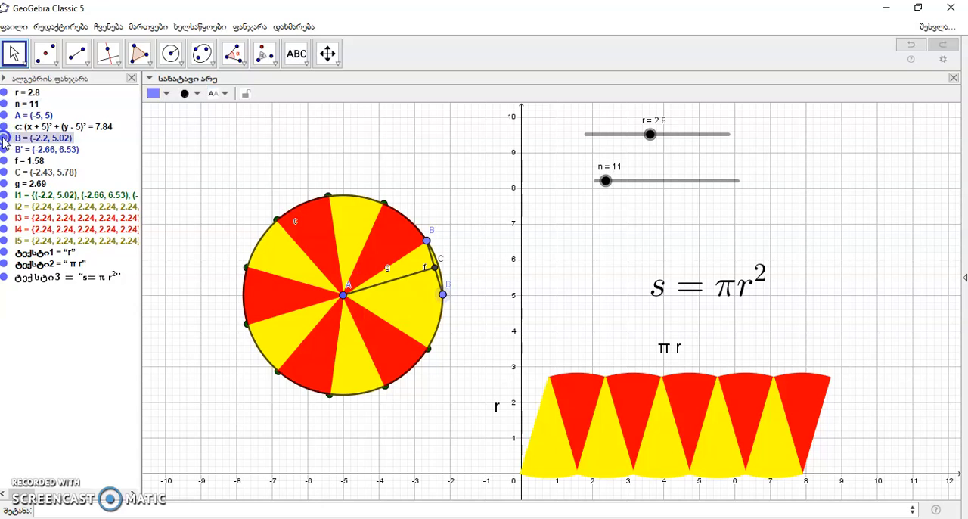
click(4, 150)
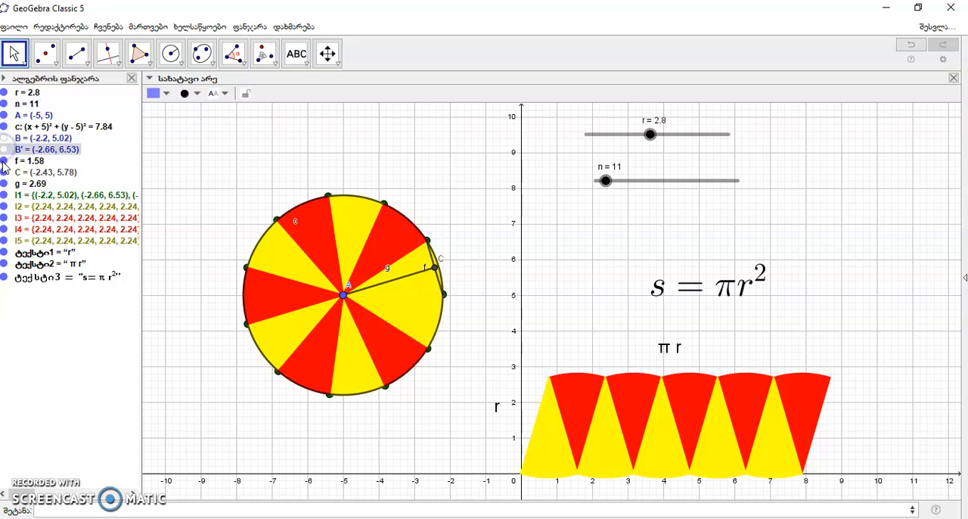
click(4, 161)
click(3, 183)
click(5, 173)
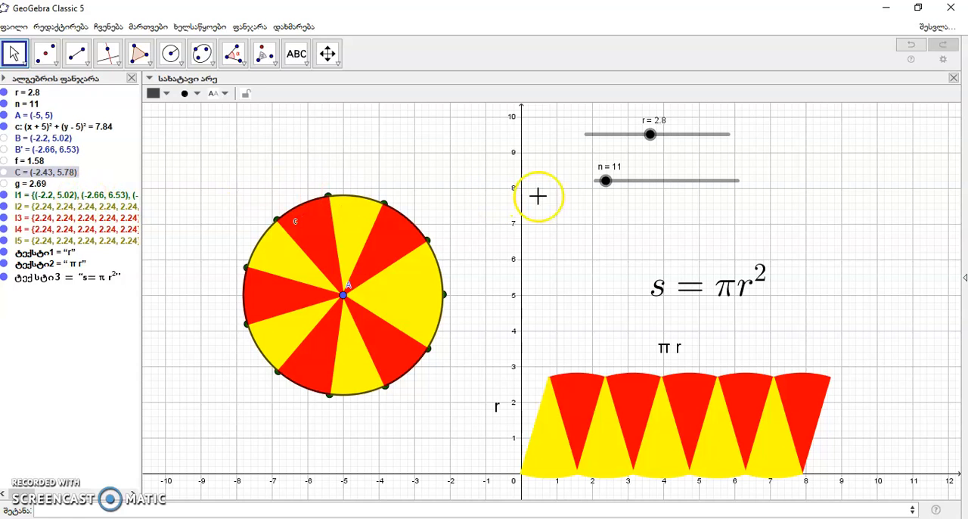
Set the slider n to 46 and hide the circle's centre point A.
drag(606, 183, 636, 188)
drag(581, 186, 657, 183)
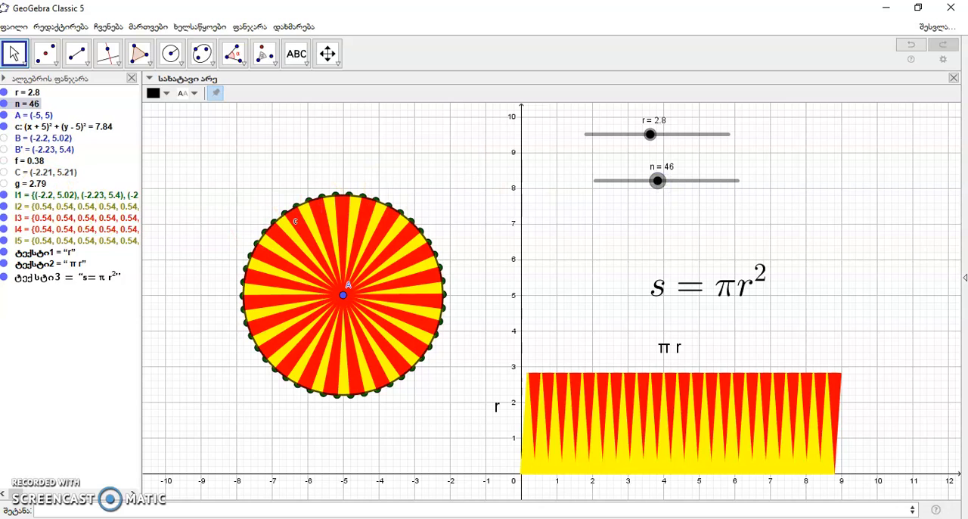
click(4, 115)
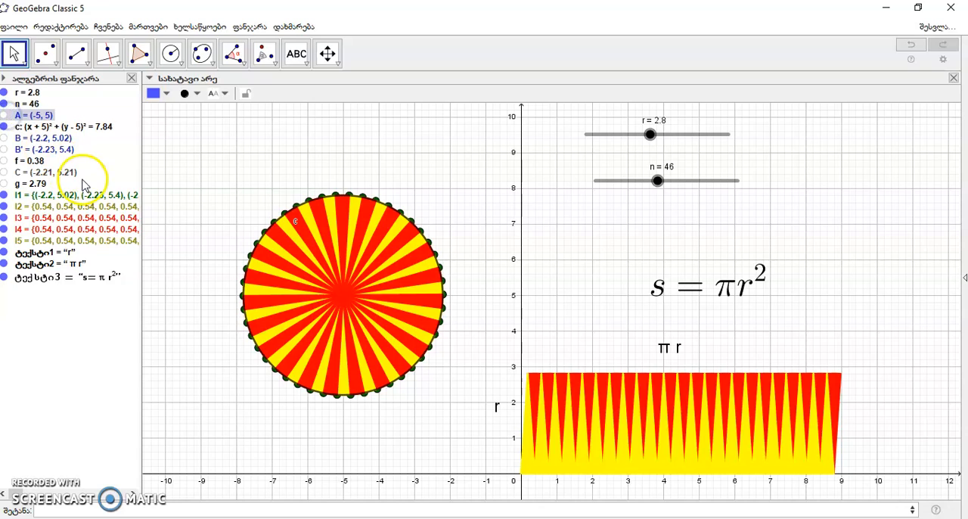